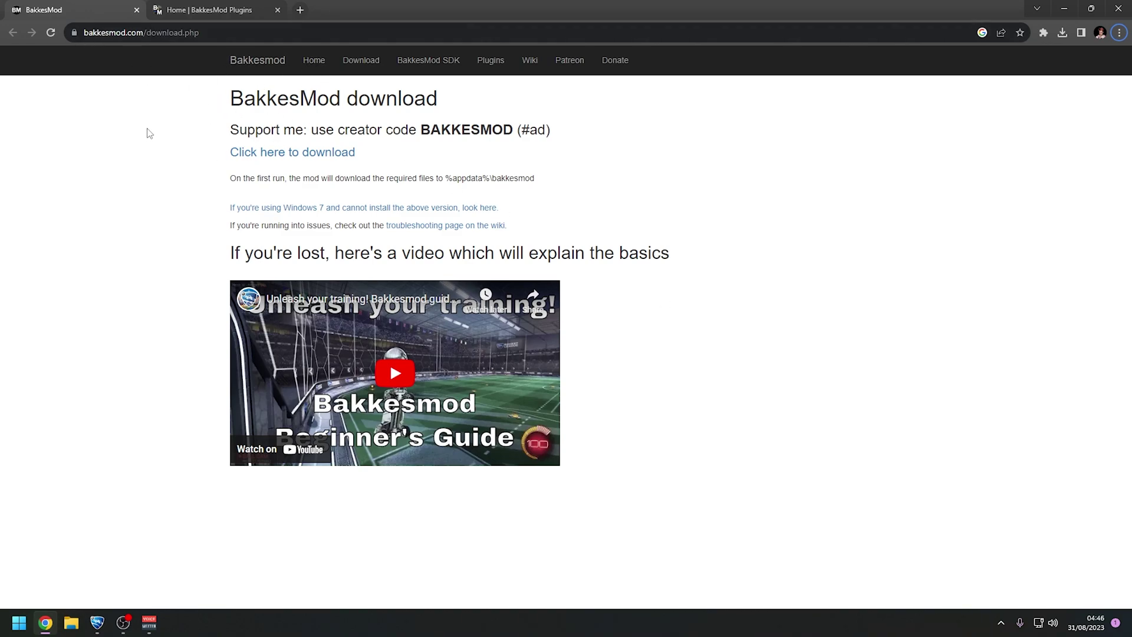
- Download the BakkesMod installer from the download page and open BakkesModSetup.zip
click(280, 158)
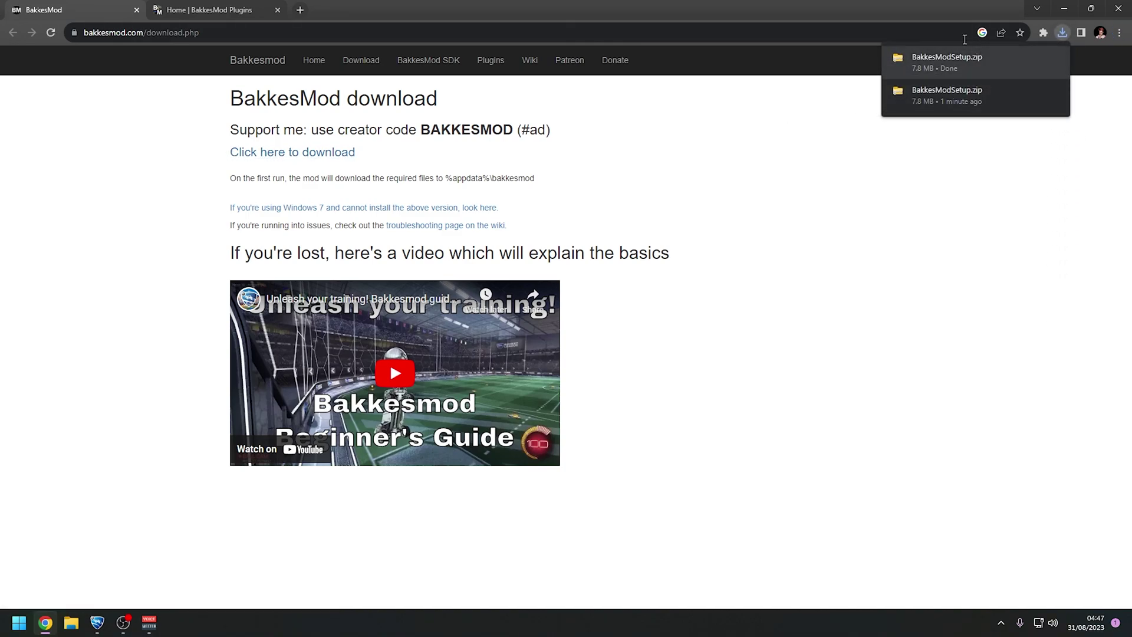
click(1002, 94)
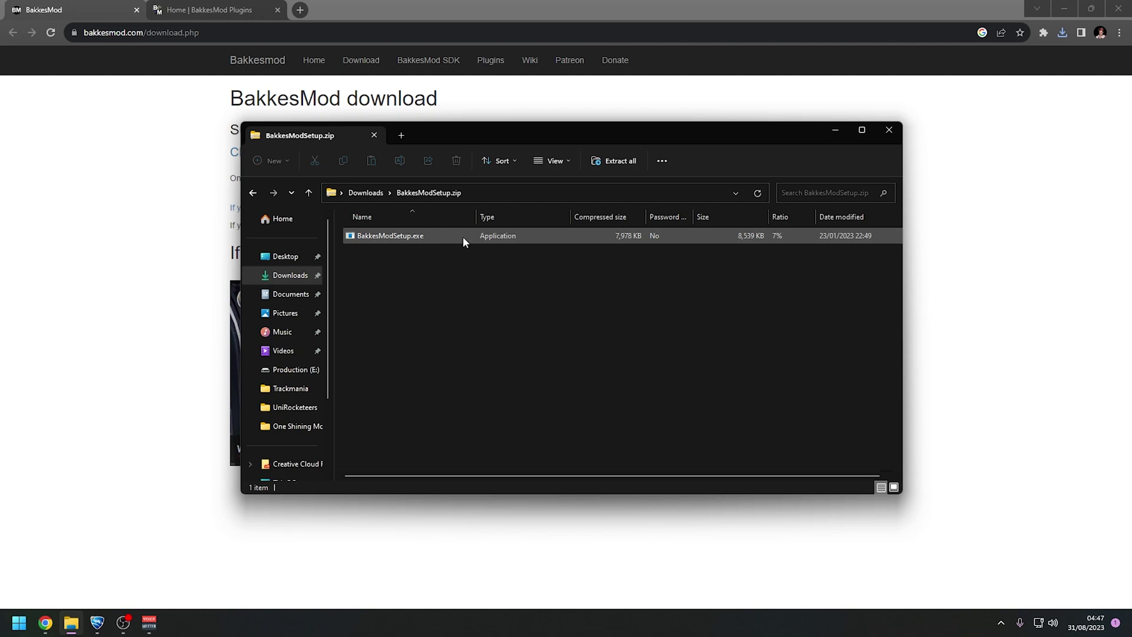
click(418, 248)
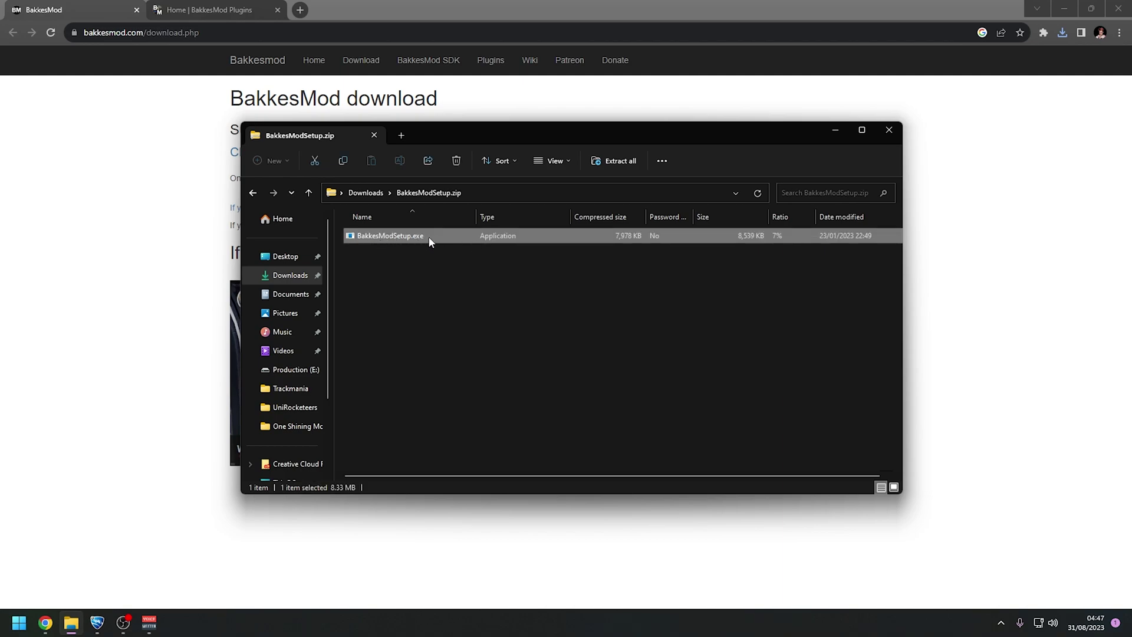
double_click(430, 239)
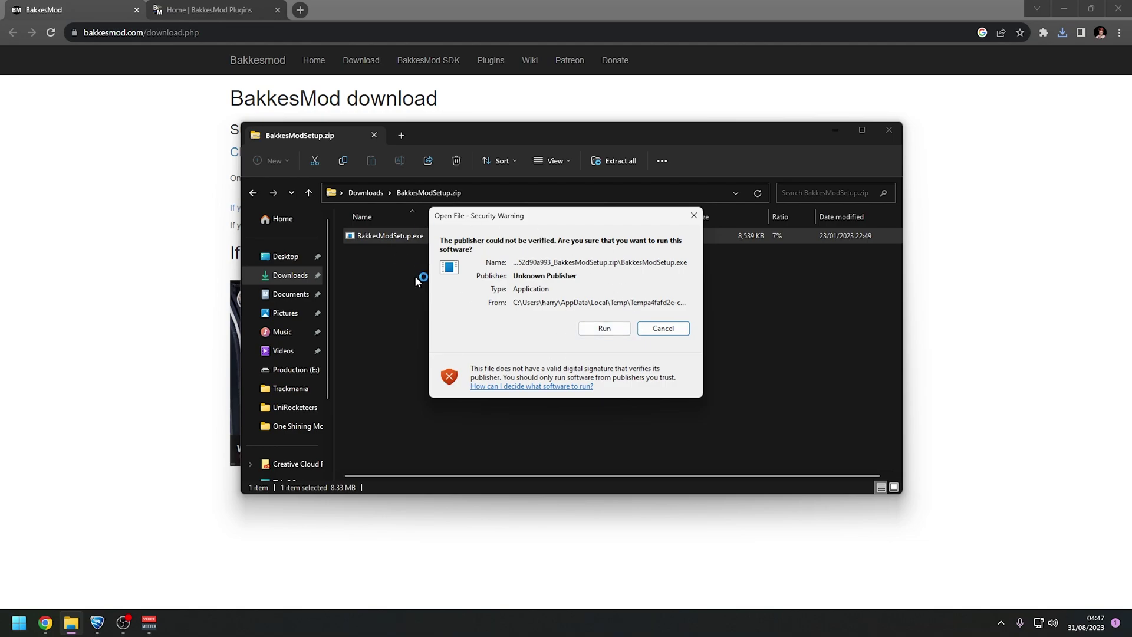
click(646, 330)
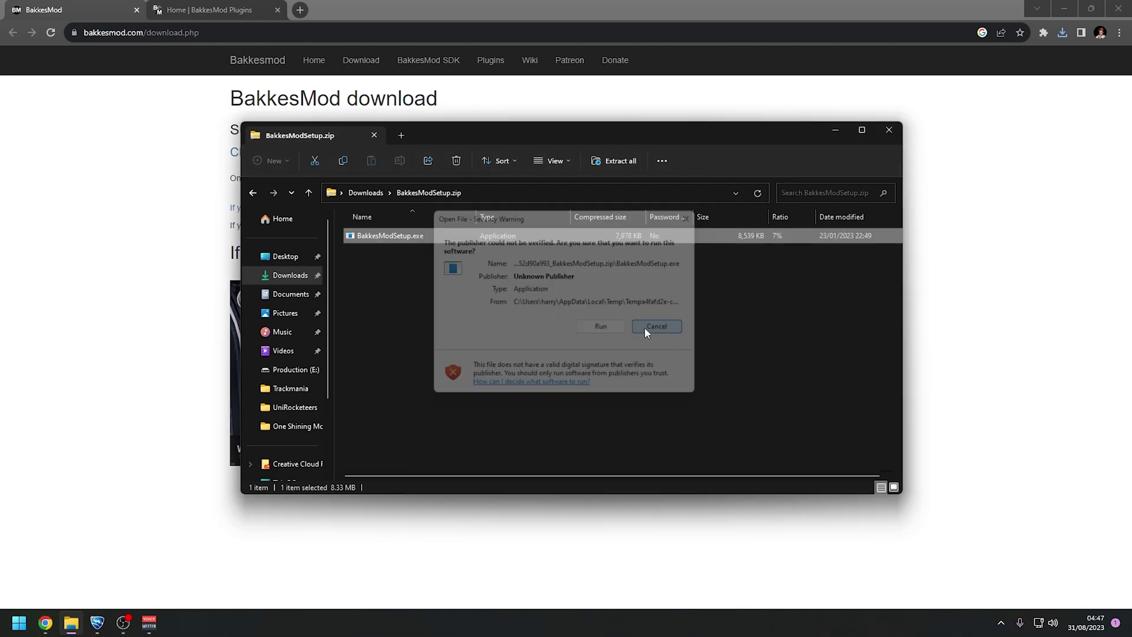
click(888, 130)
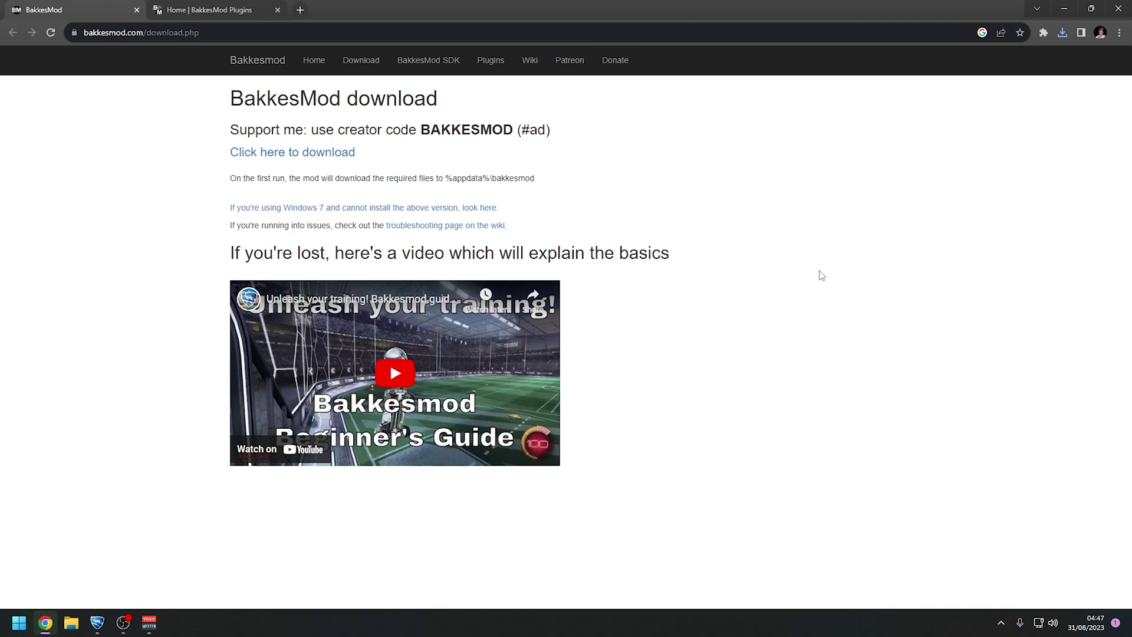
- Bring up the window of the BakkesMod injector that is already running in the background
click(1000, 623)
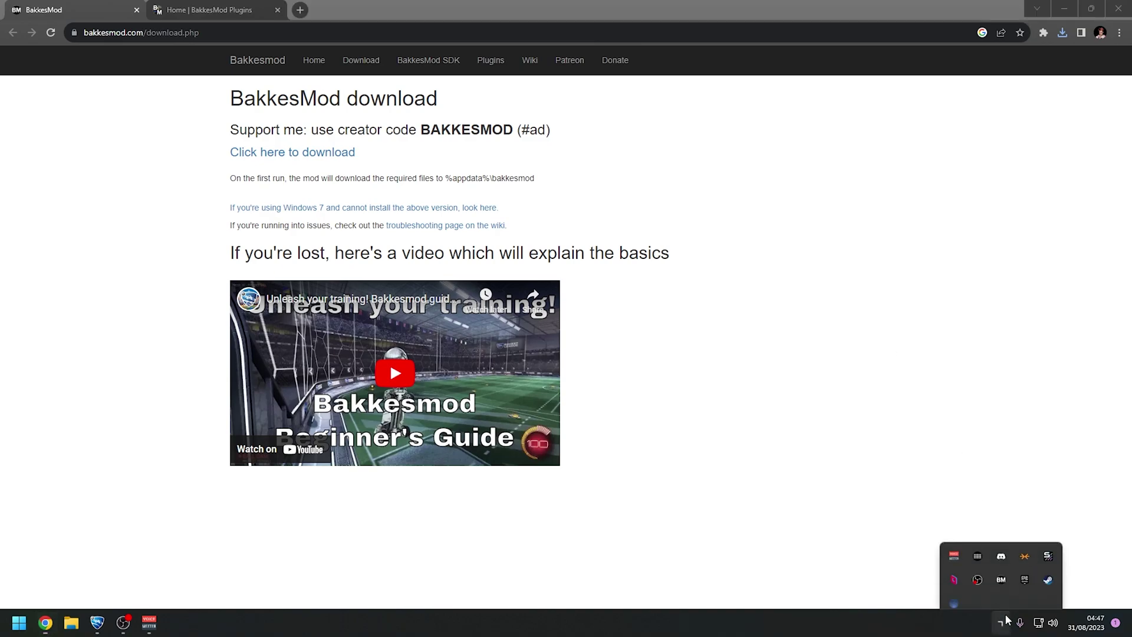
click(1001, 563)
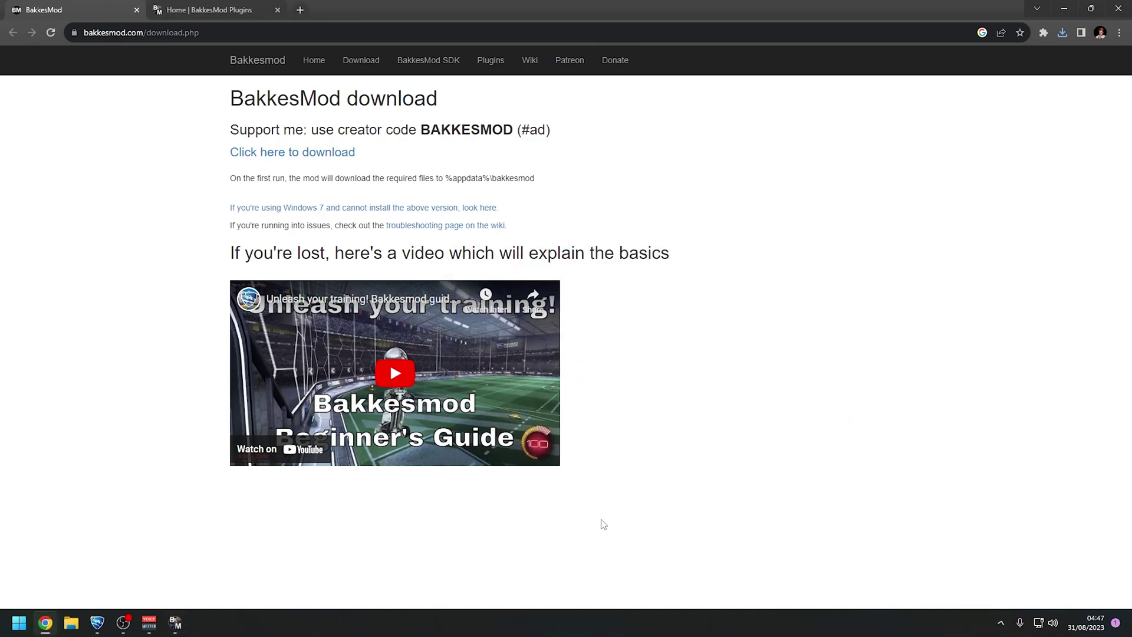
click(176, 622)
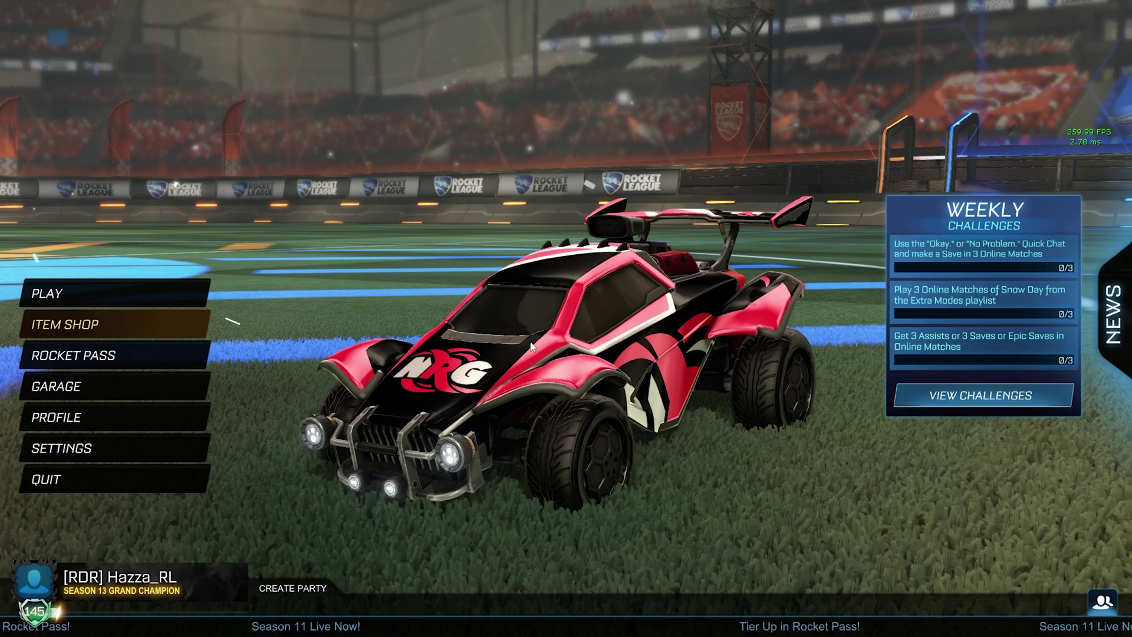
- Show the BakkesMod settings overlay in Rocket League, reposition it and close it again
key(F2)
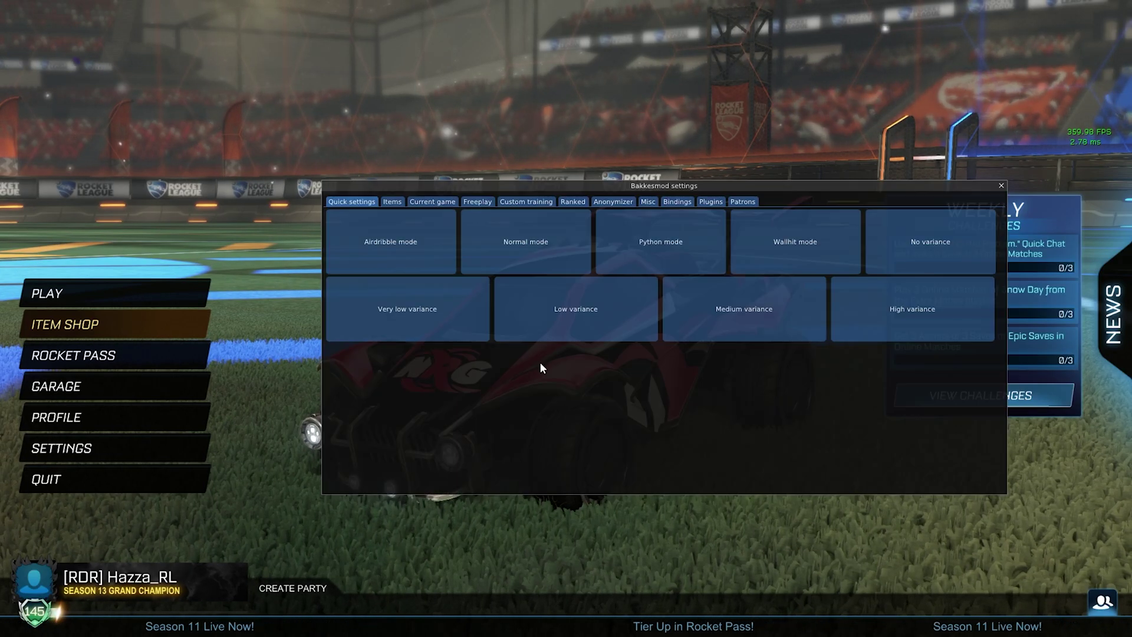
drag(617, 432, 552, 422)
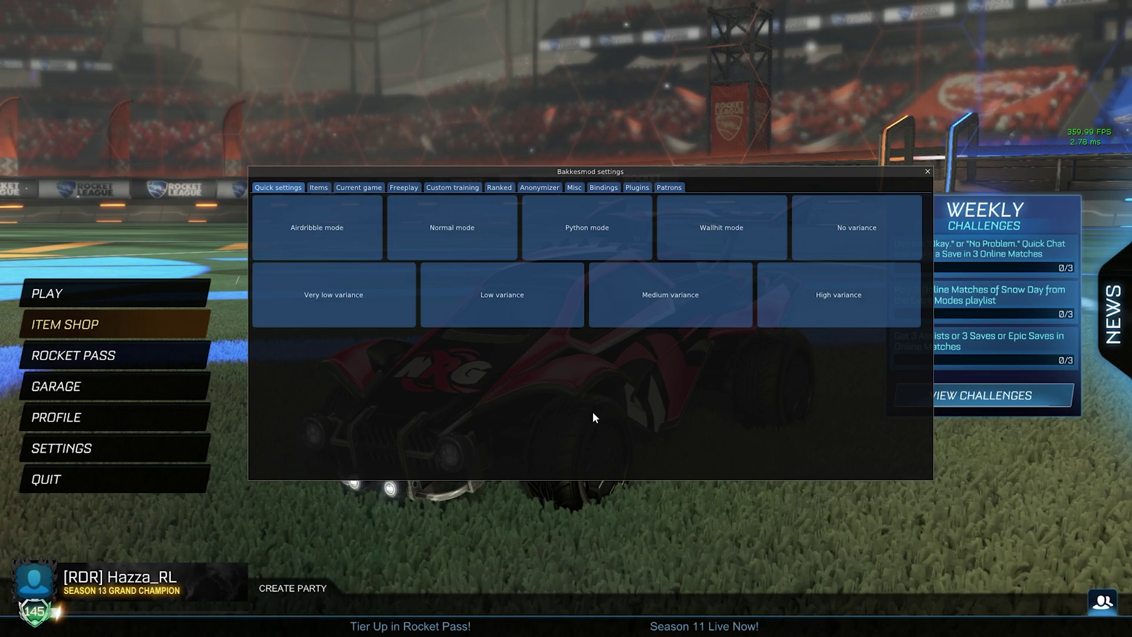
key(F2)
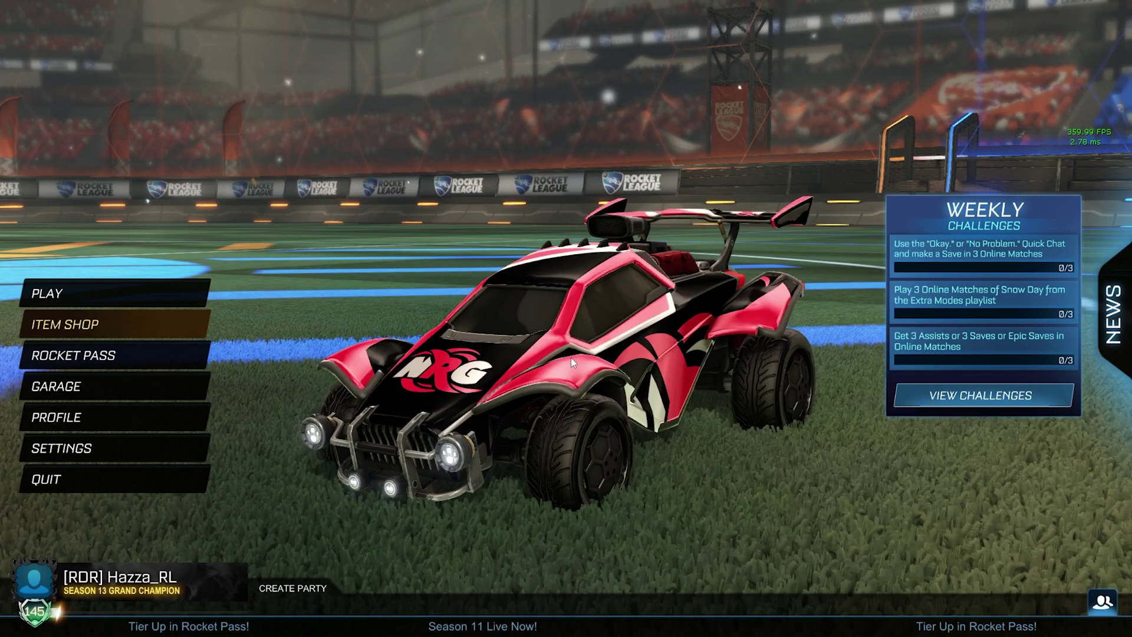
- Switch to the browser and open the AlphaConsole for BakkesMod page on the BakkesPlugins site
key(alt+Tab)
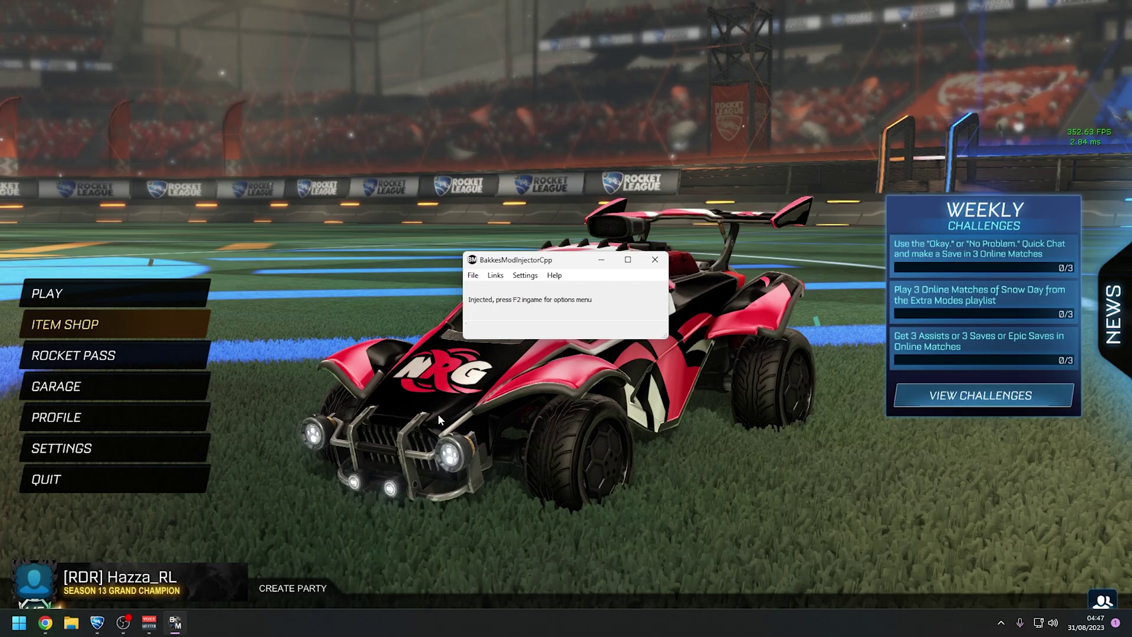
click(47, 626)
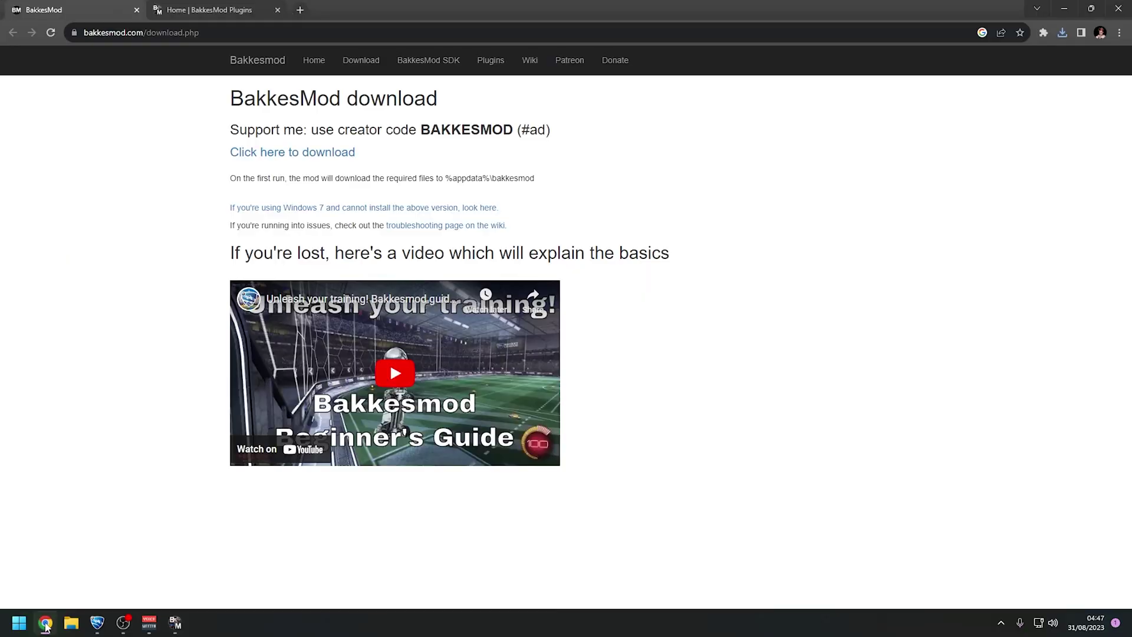
click(195, 13)
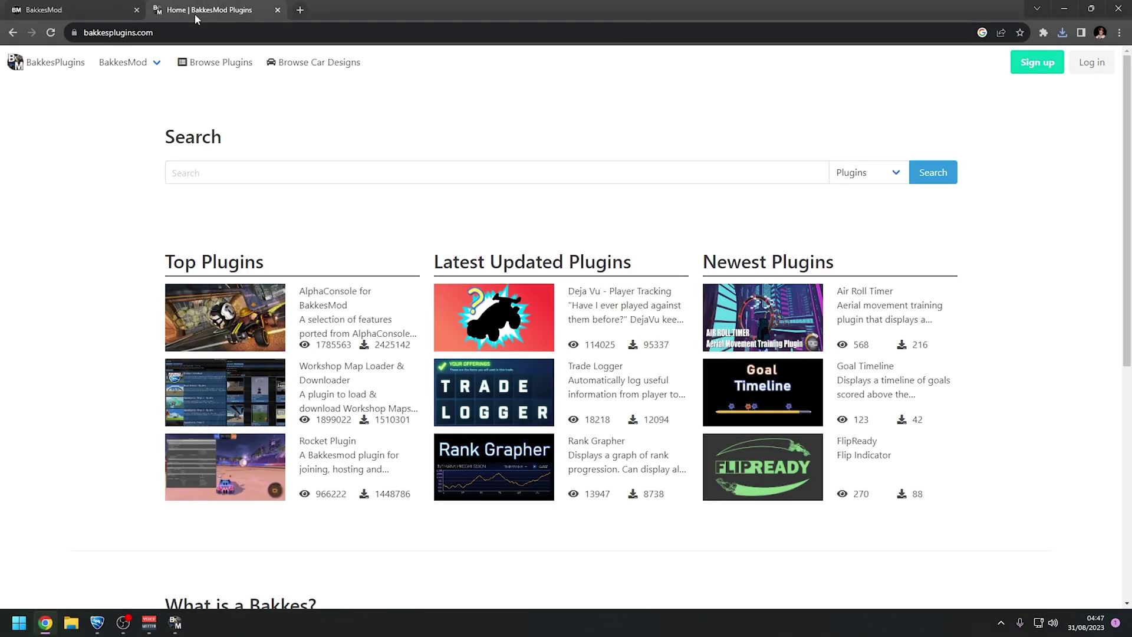
click(228, 327)
drag(218, 136, 277, 136)
click(493, 145)
click(277, 135)
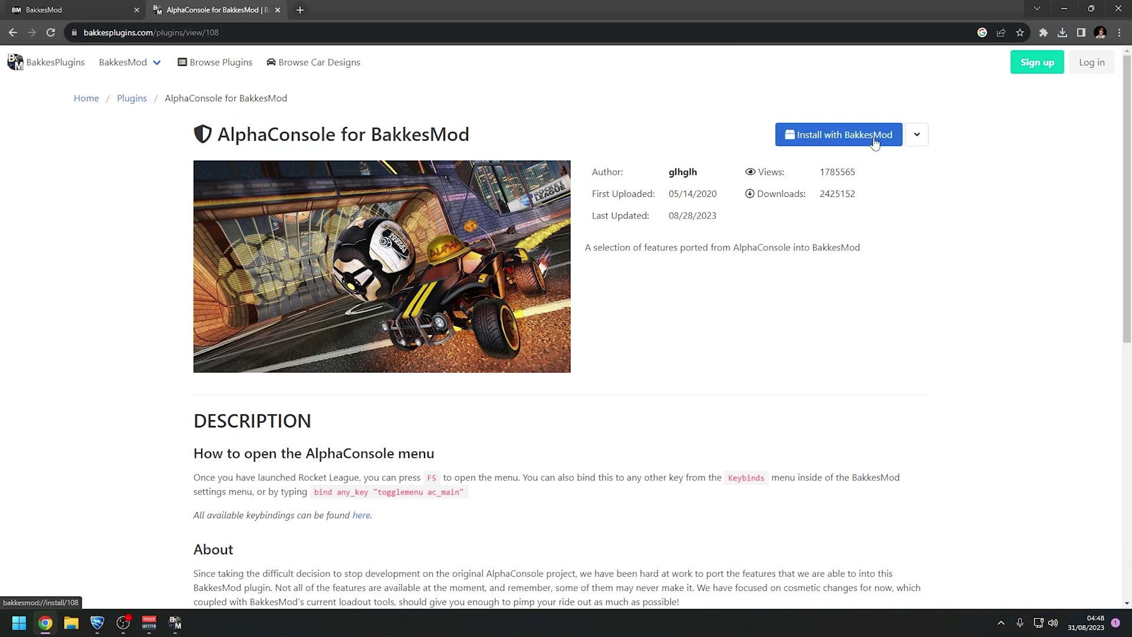
- Install the AlphaConsole plugin with BakkesMod, allowing the site to open plugininstaller
click(828, 140)
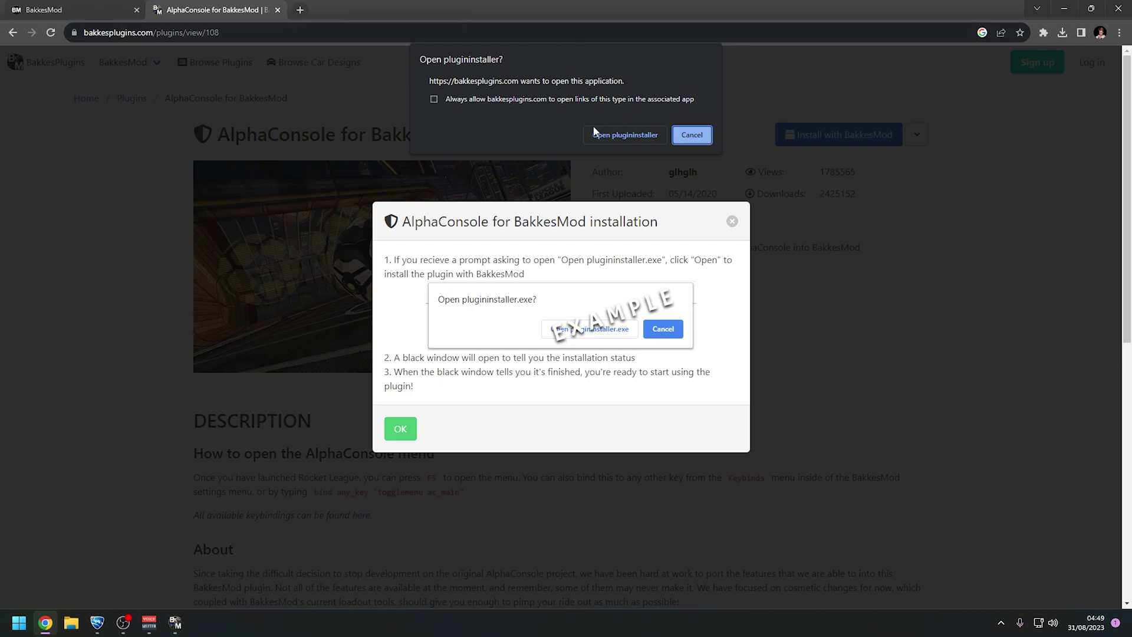
click(624, 139)
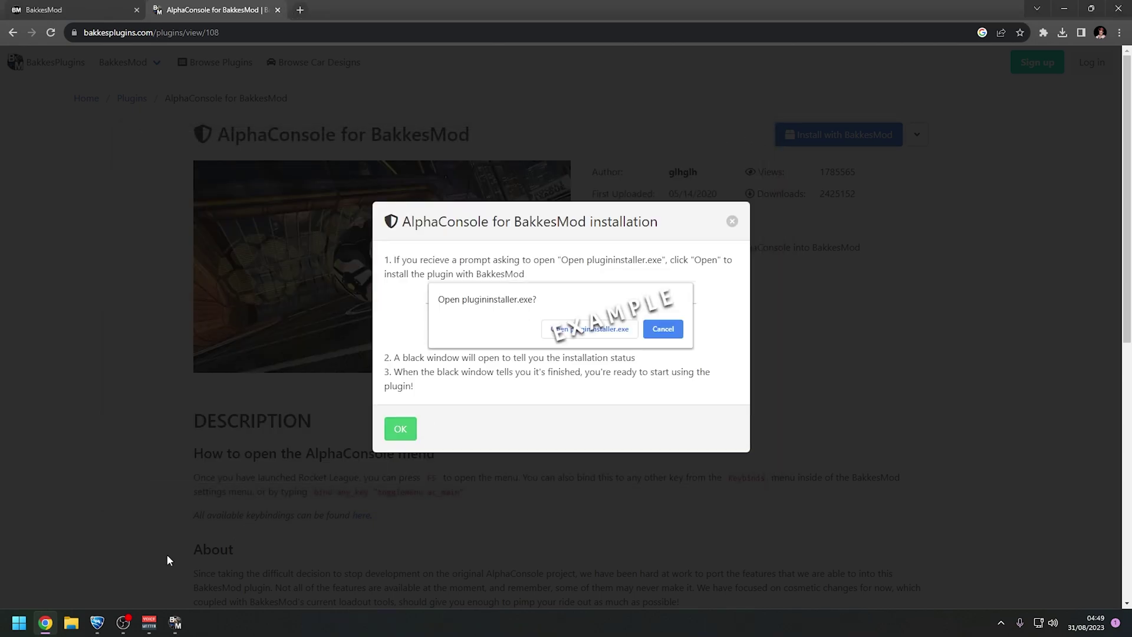
- Switch to Rocket League, open the AlphaConsole menu to look through its patch notes, and close it
click(97, 622)
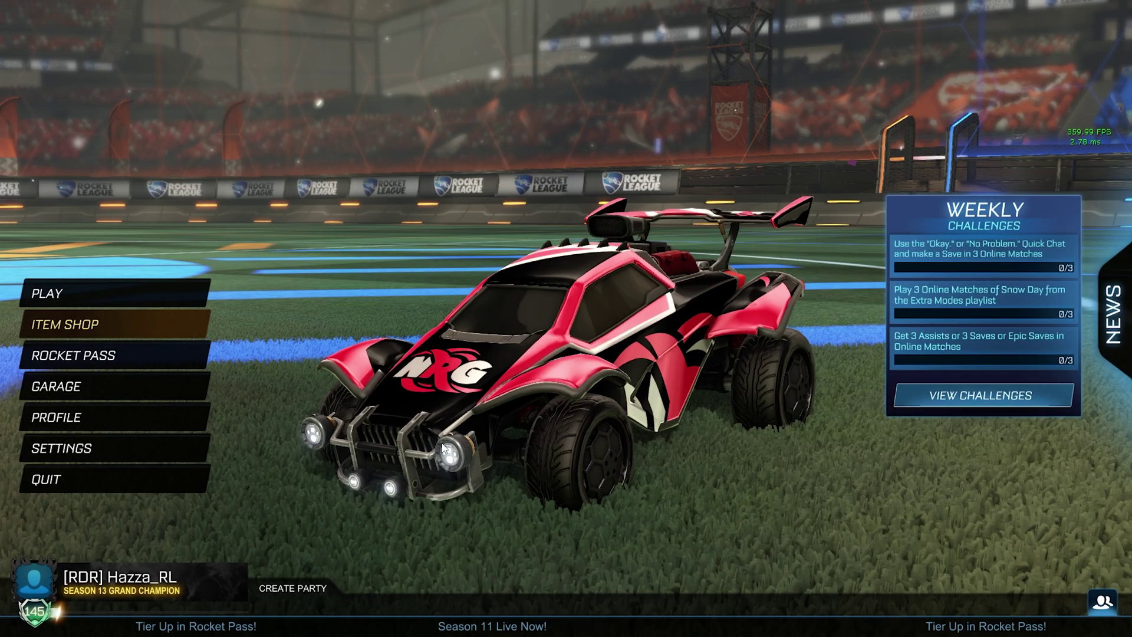
key(F5)
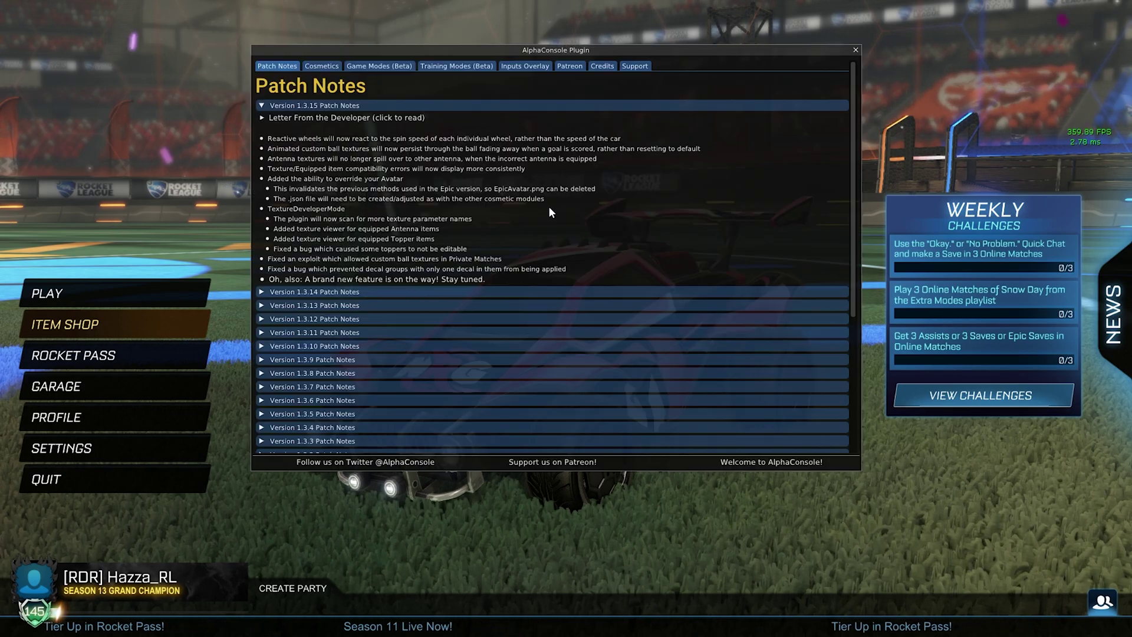
scroll(460, 257, down, 5)
scroll(462, 395, up, 5)
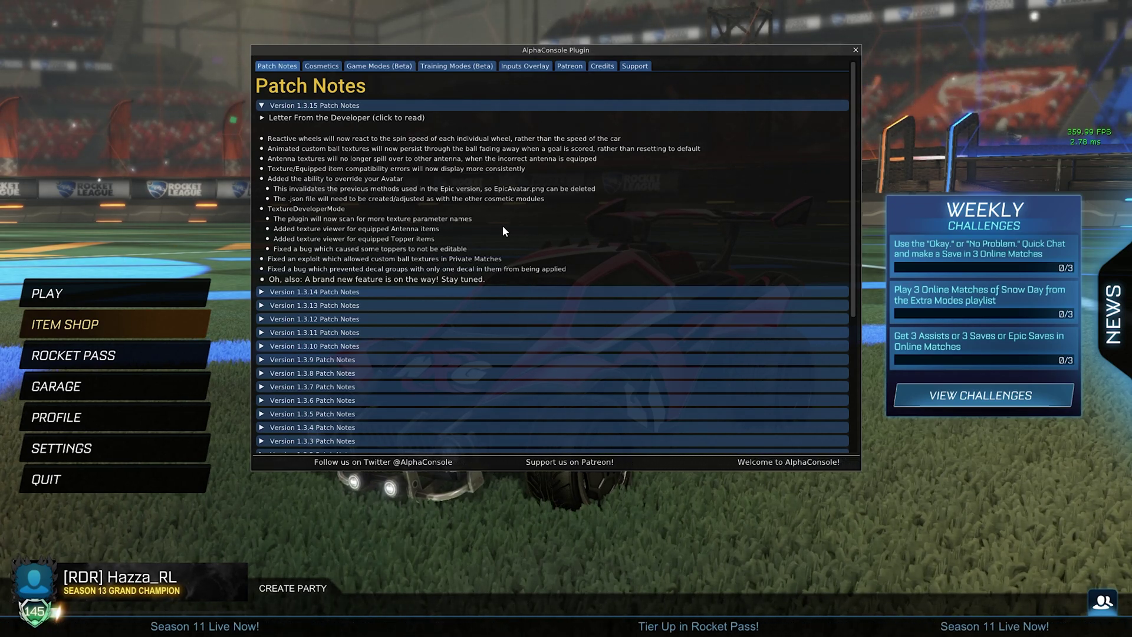
key(Escape)
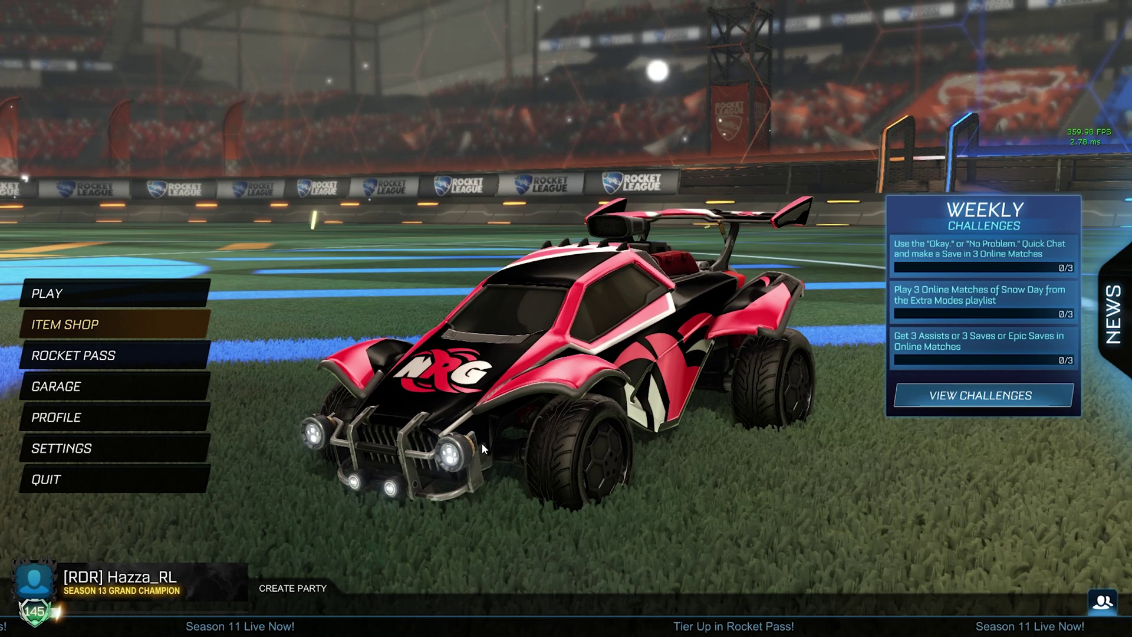
- In the browser's image results, save the picture of the cat wearing sunglasses to Downloads as funny-cat-9.jpg
key(alt+Tab)
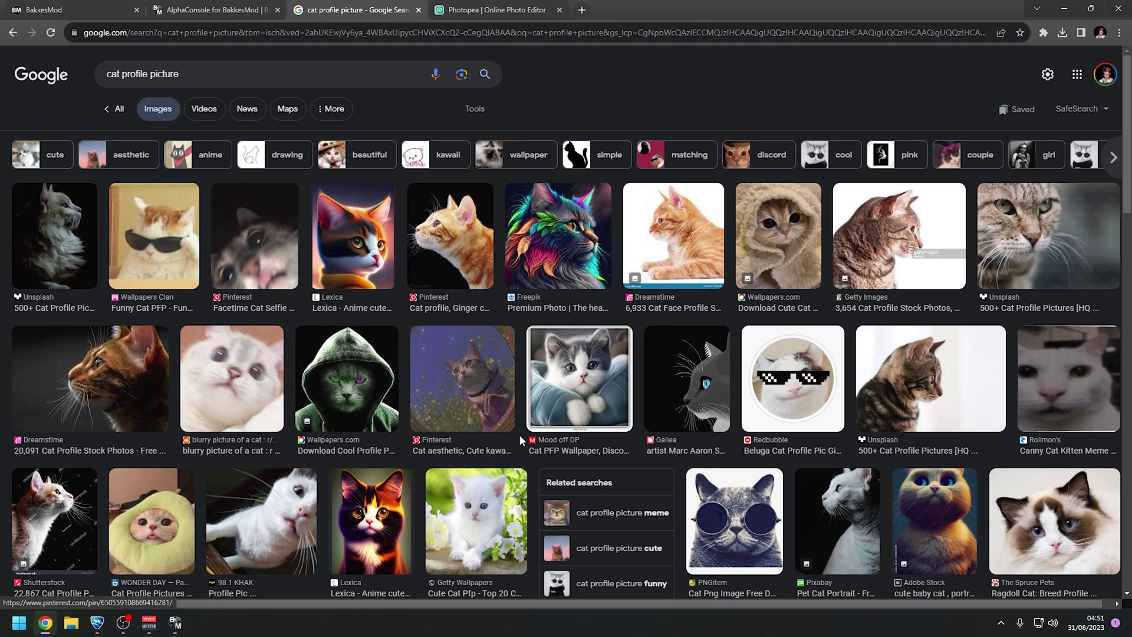
click(153, 236)
right_click(820, 287)
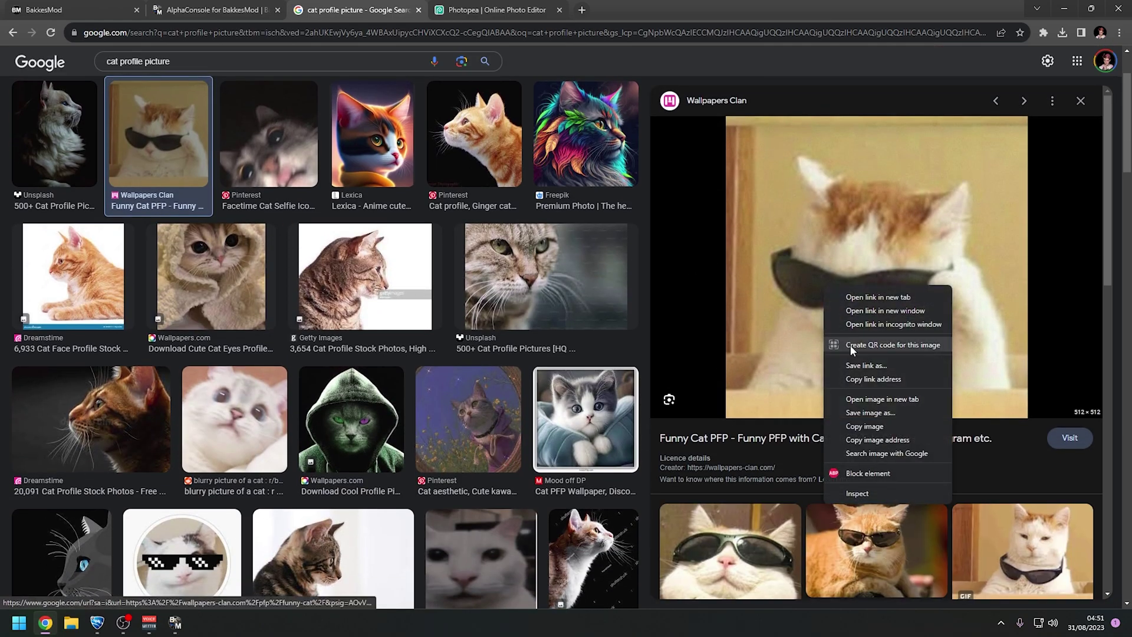
click(863, 413)
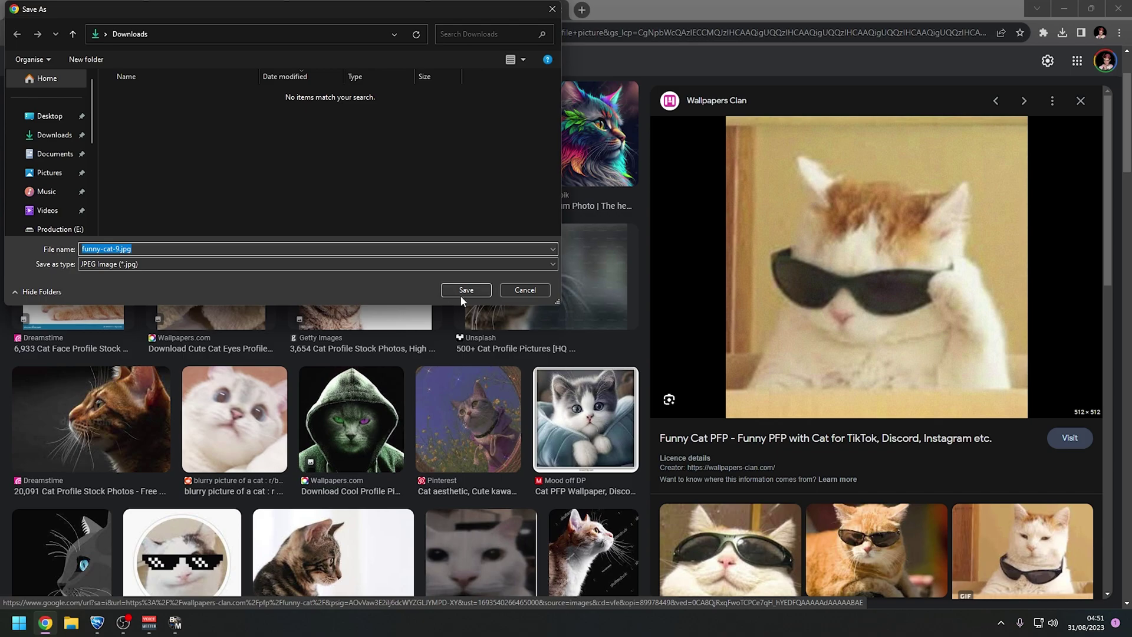
click(461, 294)
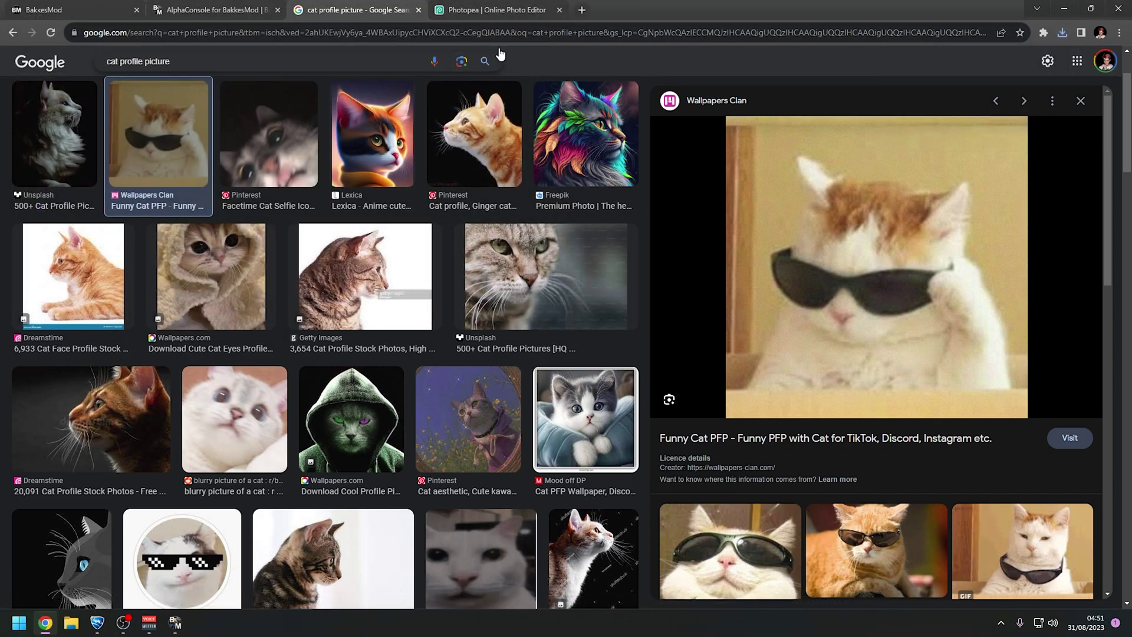
- Switch to Photopea, close the image search page and create a new 400 × 400 pixel project
click(461, 13)
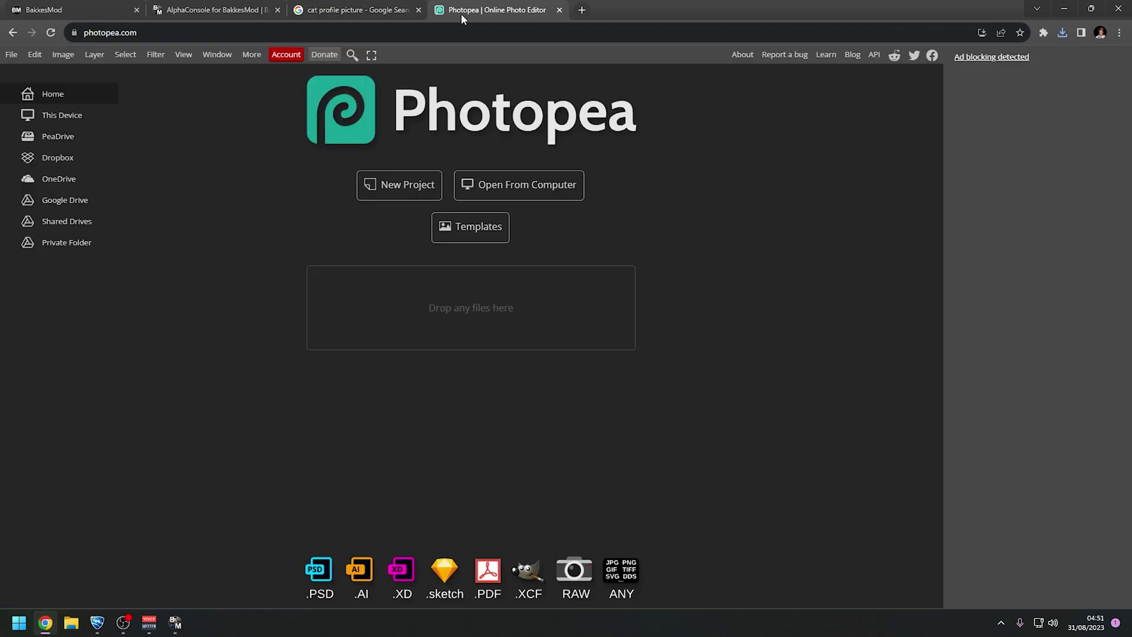
click(419, 10)
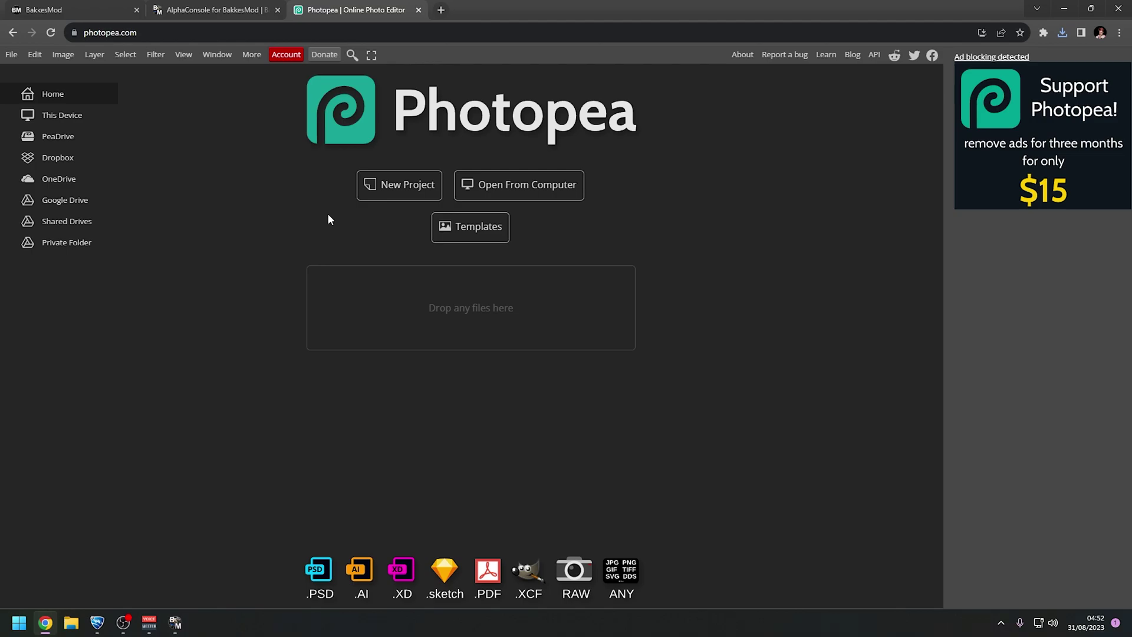
click(382, 187)
double_click(88, 129)
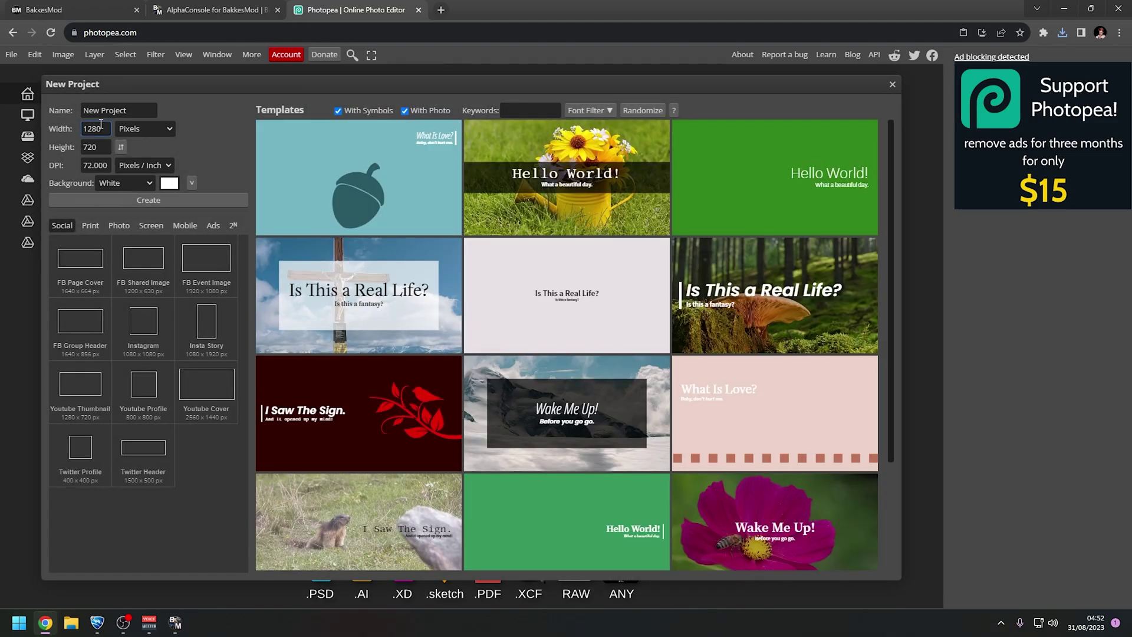
text(400)
double_click(82, 147)
text(4)
click(151, 148)
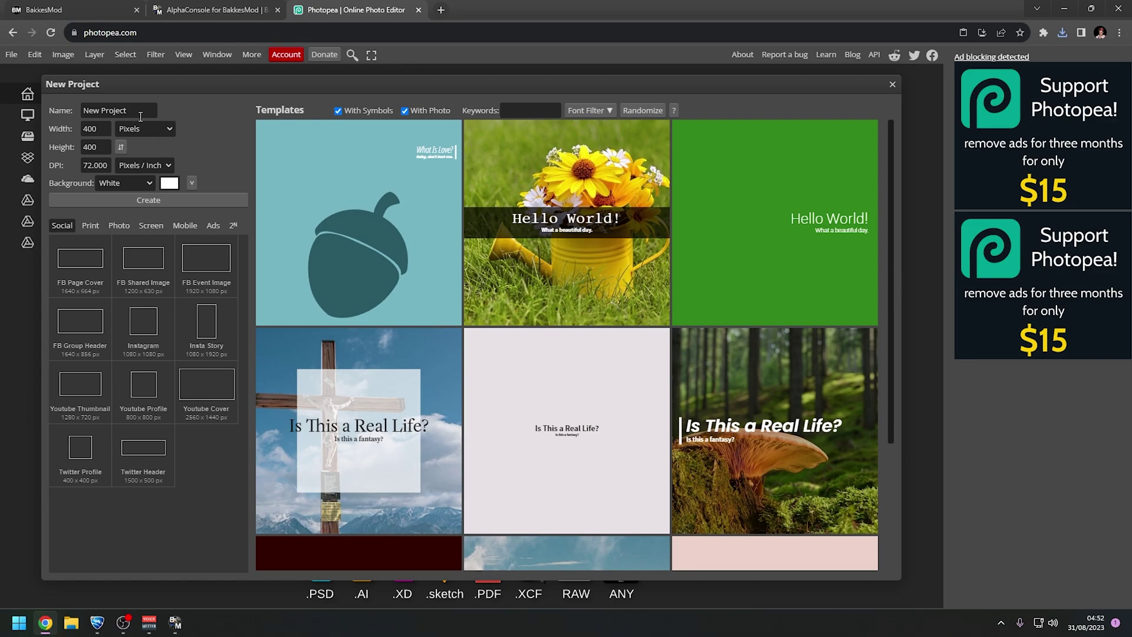
click(99, 145)
click(127, 202)
click(143, 202)
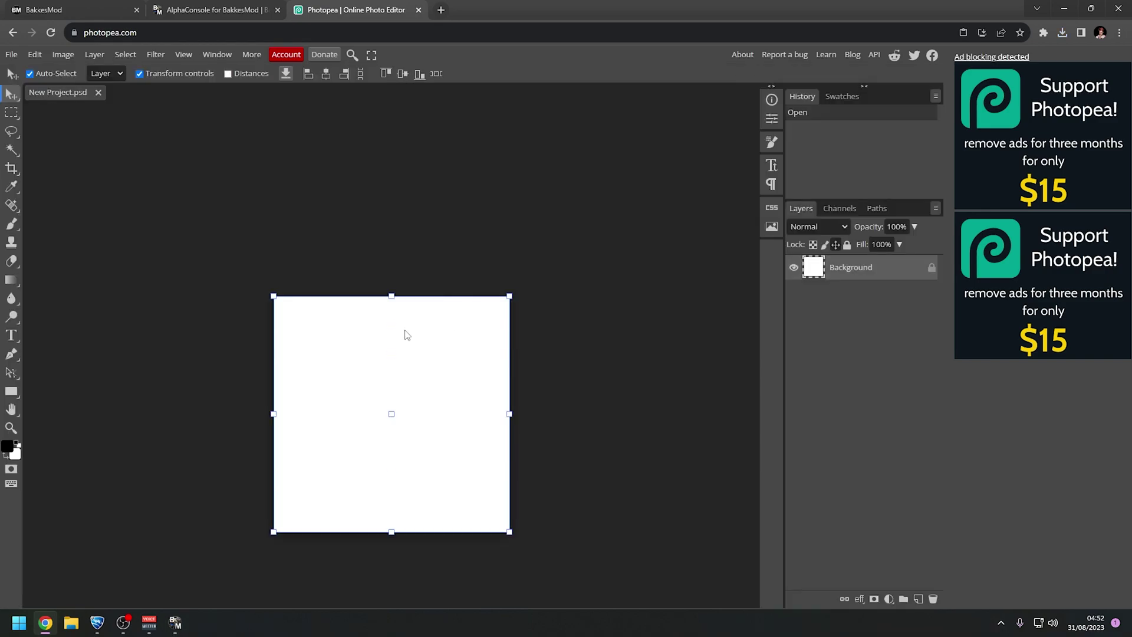
- Place funny-cat-9.jpg from the Downloads folder into the project as a layer and confirm its placement
scroll(403, 331, up, 3)
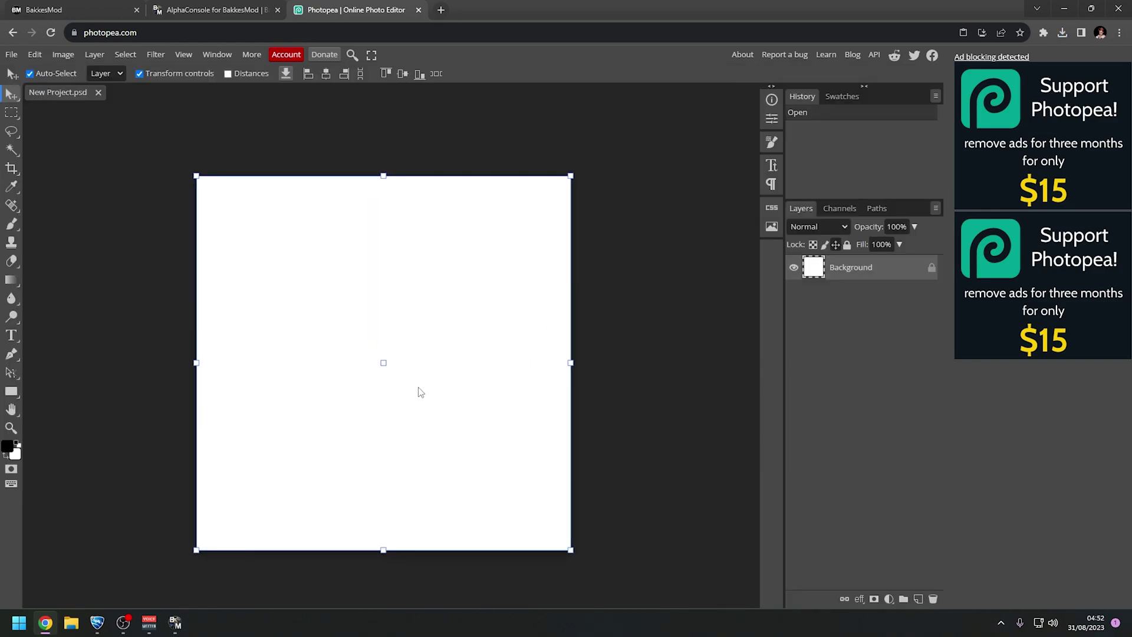
key(alt+Tab)
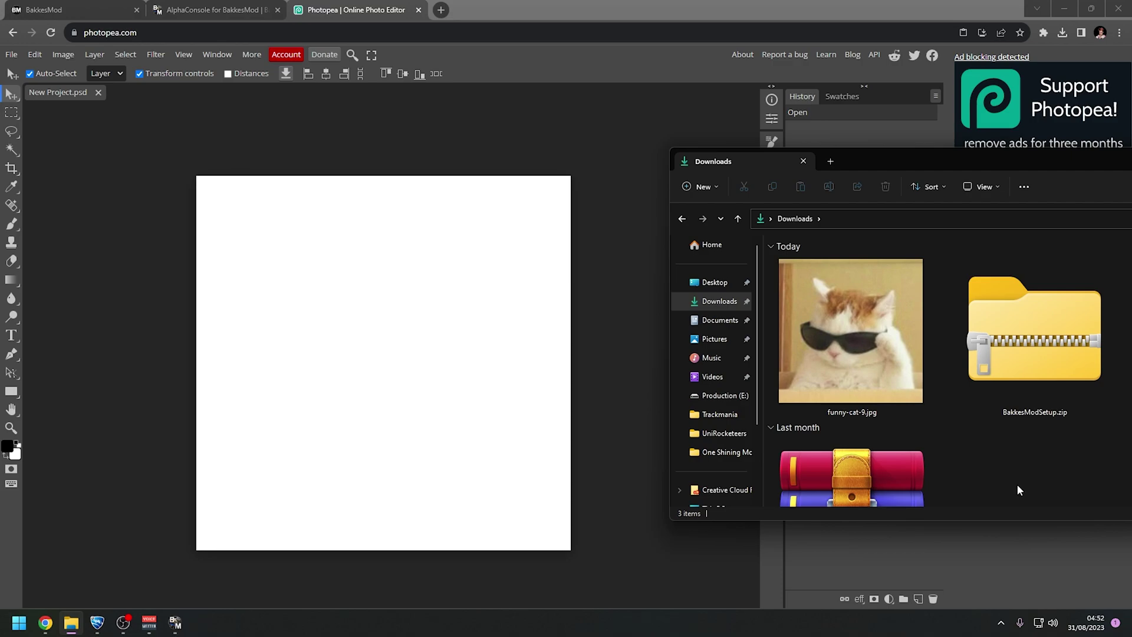
click(850, 328)
drag(918, 348, 459, 314)
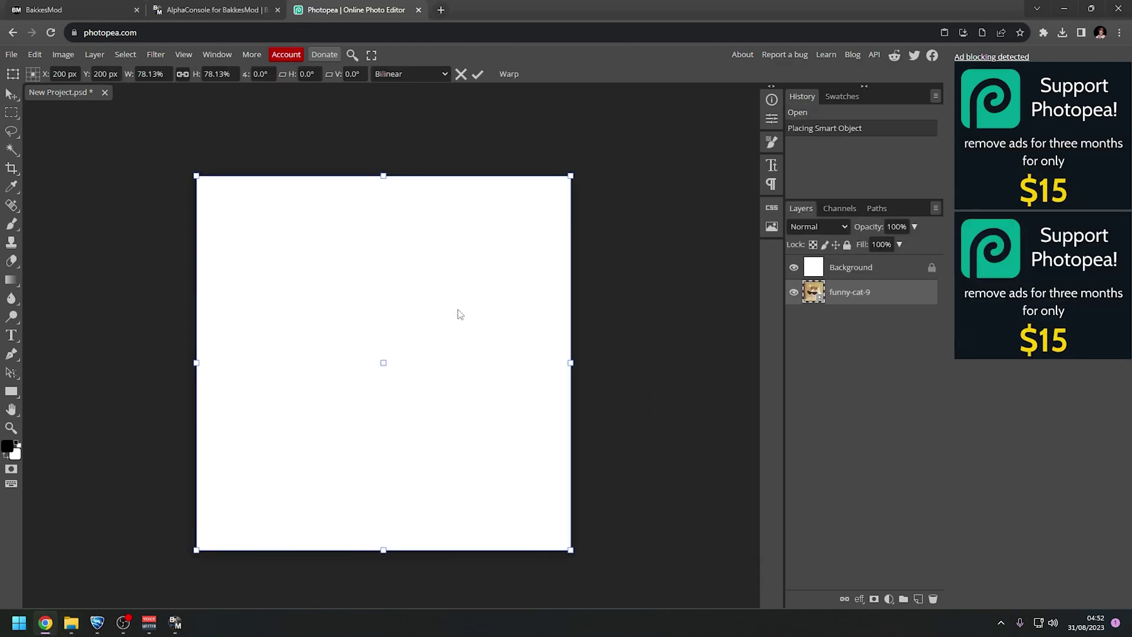
click(476, 77)
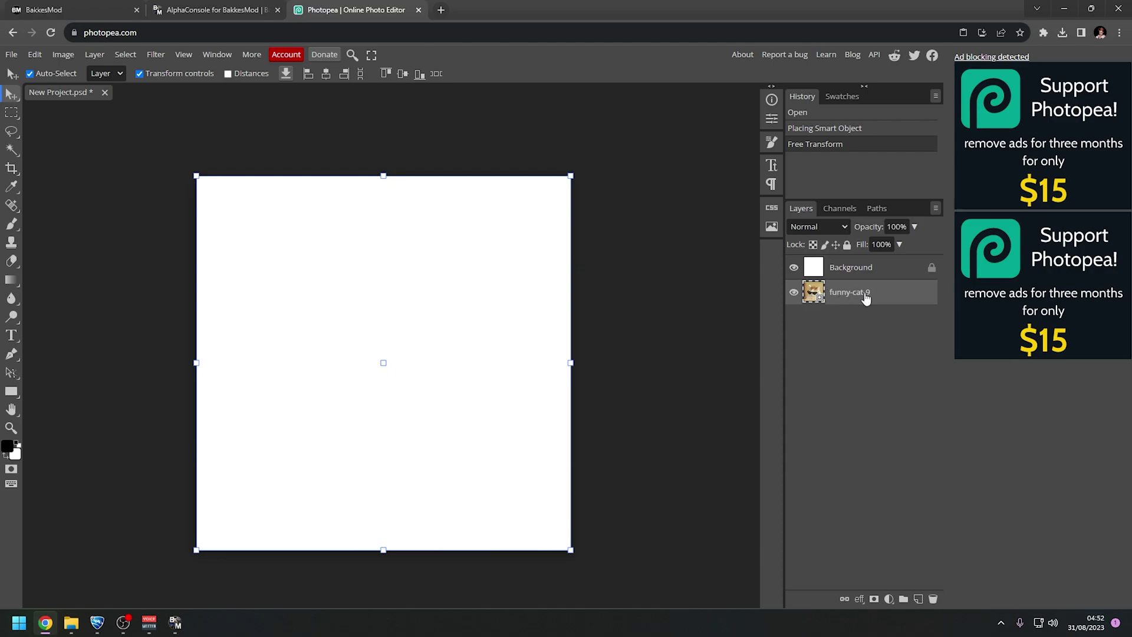
- Move the funny-cat-9 layer above the Background layer
drag(865, 298, 860, 259)
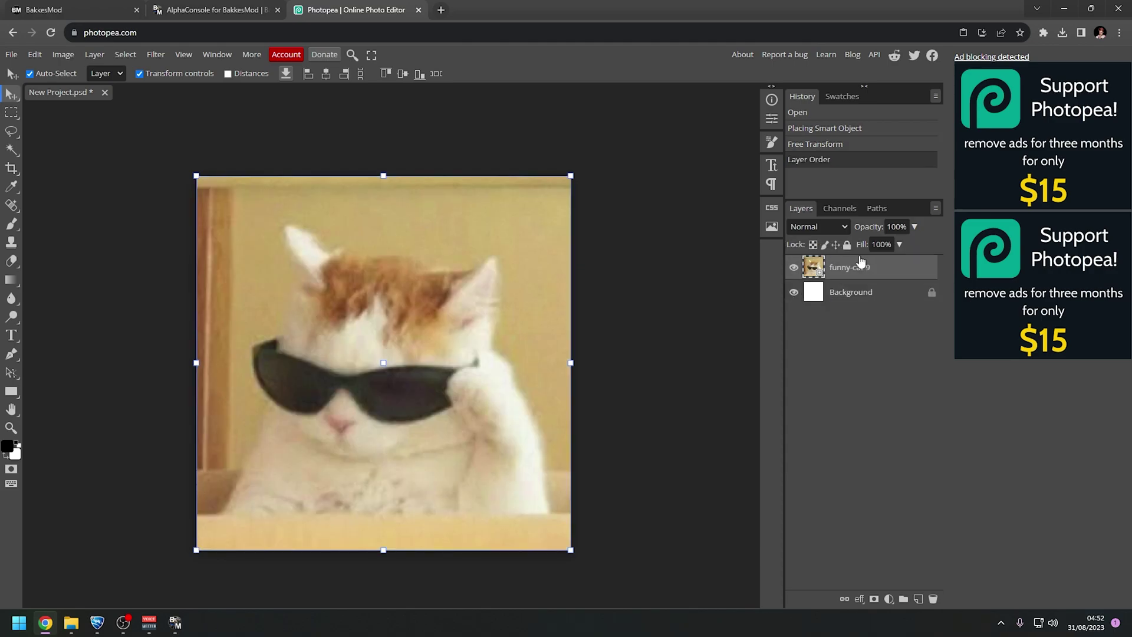
click(625, 330)
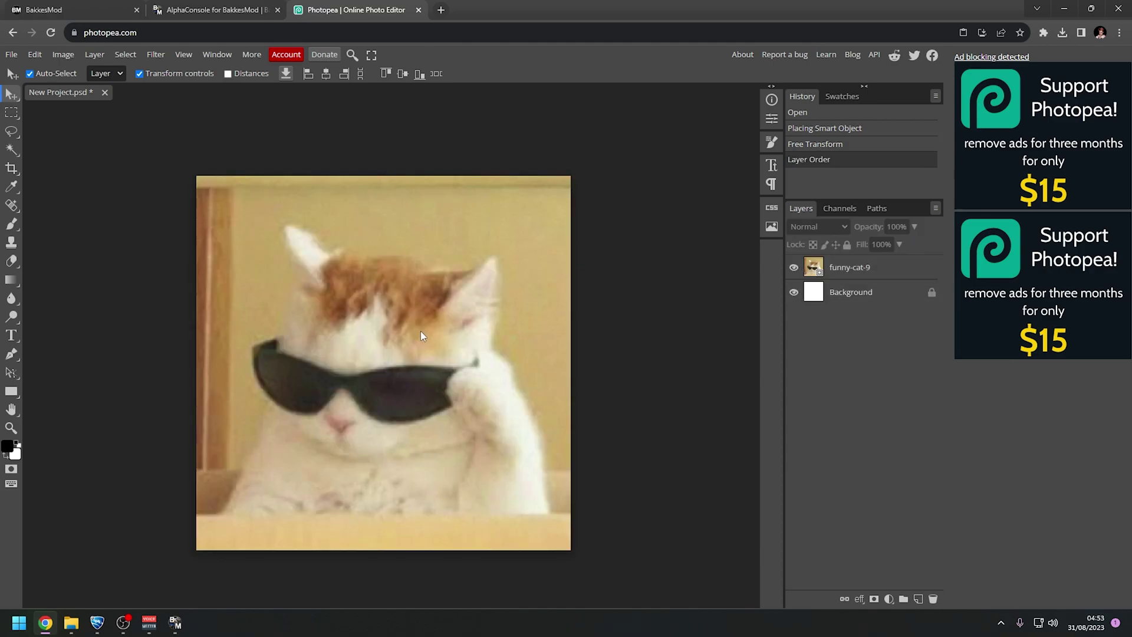
click(382, 327)
- Stretch the funny-cat-9 layer horizontally to about 142% width, apply the transform and nudge the layer sideways
scroll(382, 329, down, 5)
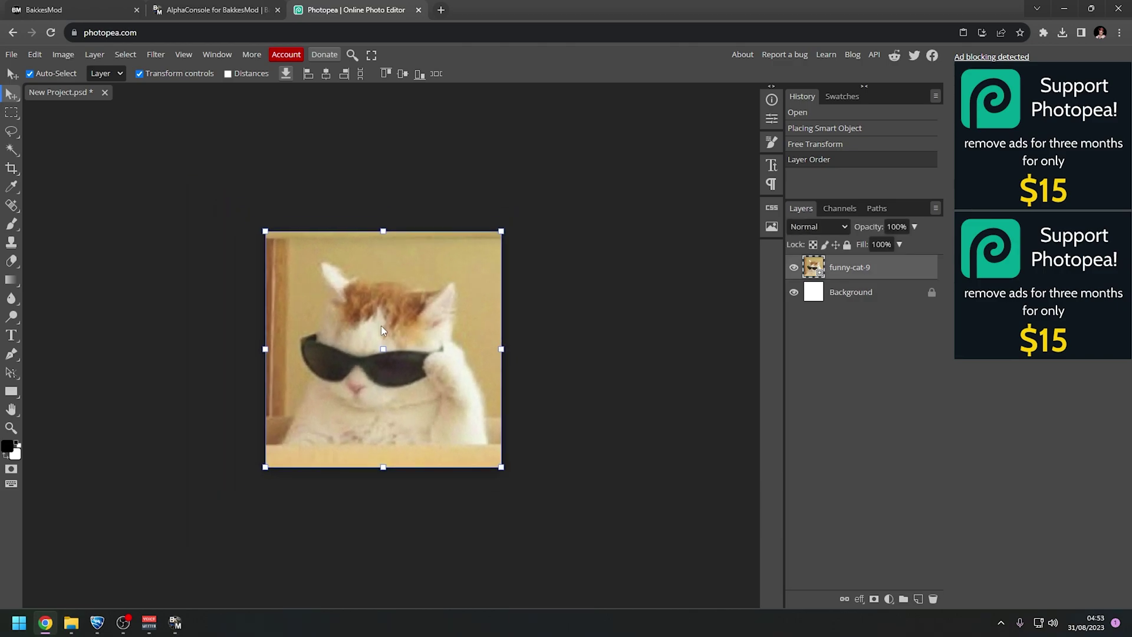
drag(311, 339, 207, 340)
key(ctrl+z)
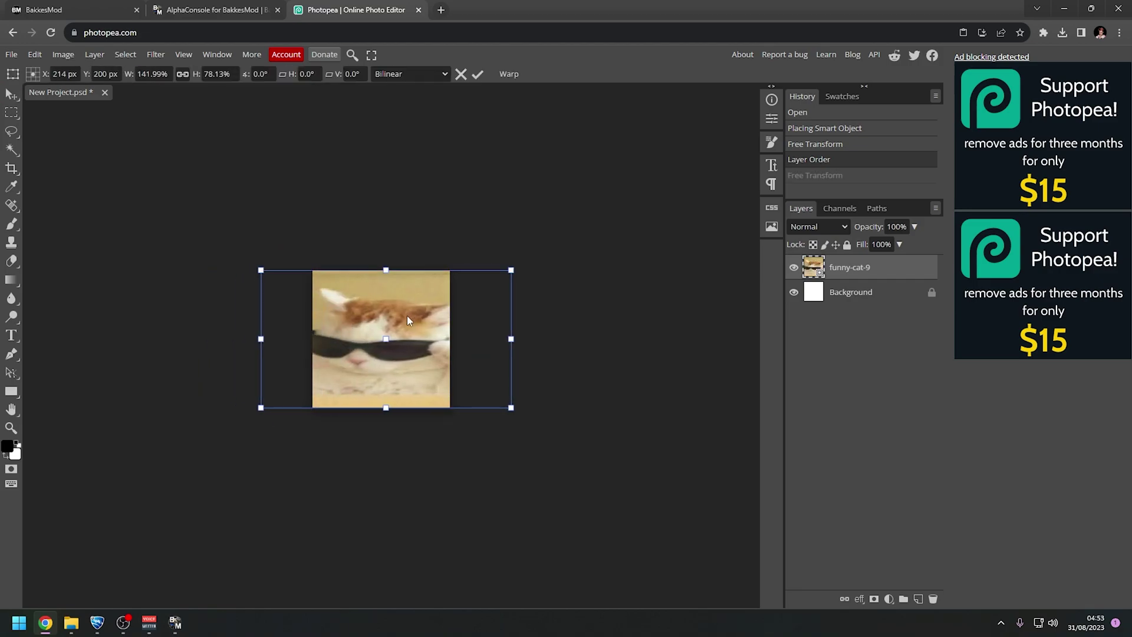
click(477, 74)
drag(379, 292, 386, 292)
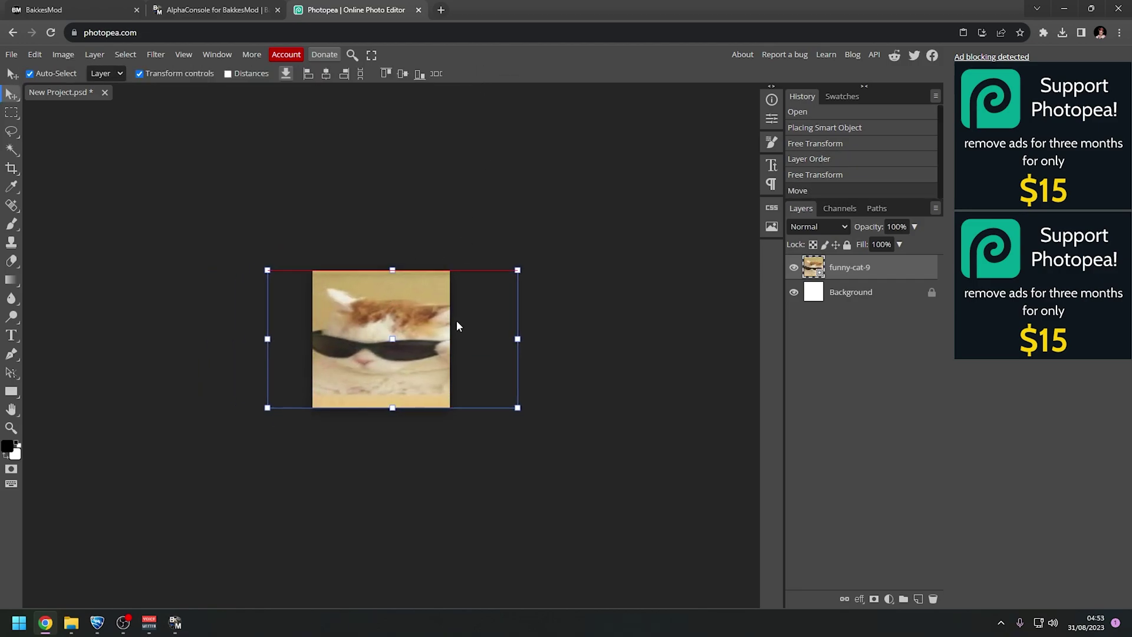
- Resize the funny-cat-9 layer to 400 × 400 px so its sides meet the canvas edges, and apply the transform
drag(517, 338, 449, 340)
drag(264, 339, 312, 340)
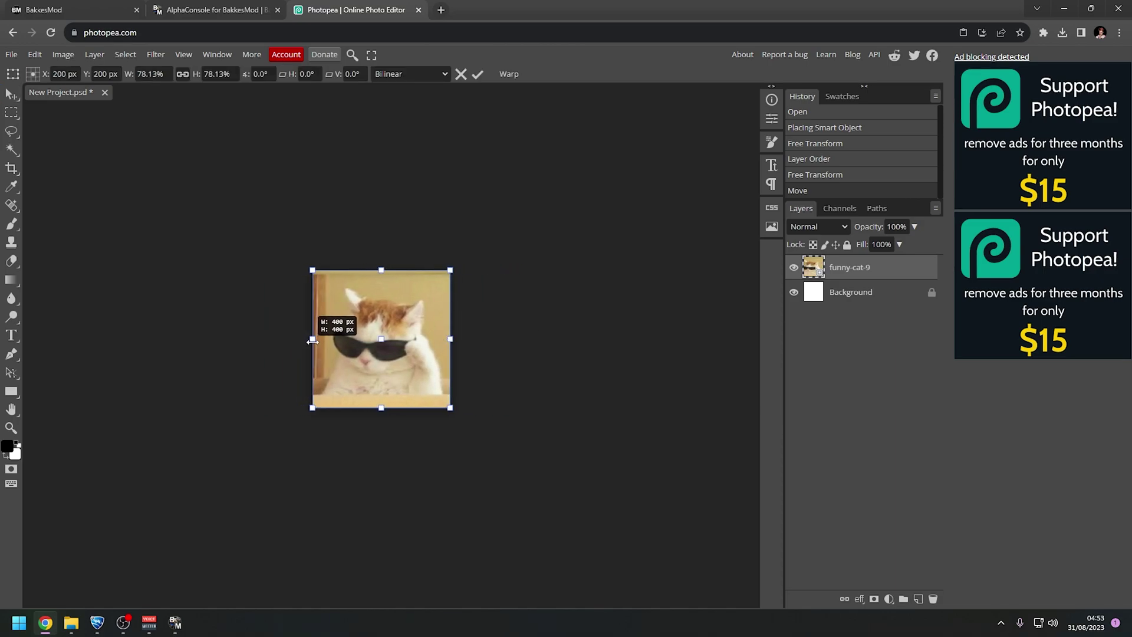
click(479, 72)
scroll(370, 300, up, 5)
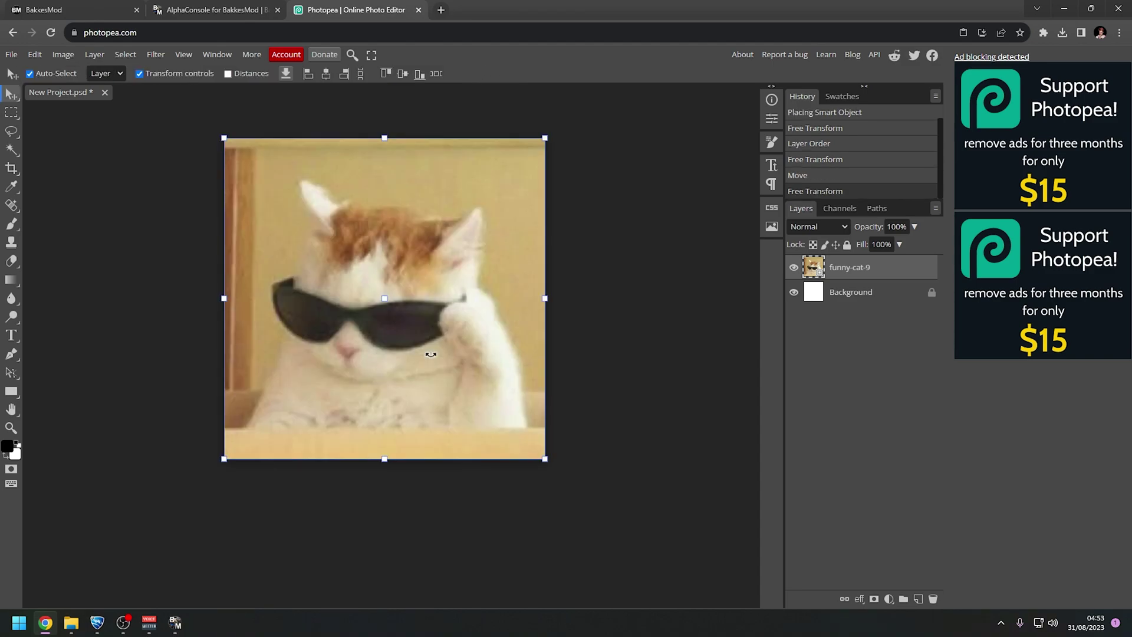
scroll(430, 354, up, 2)
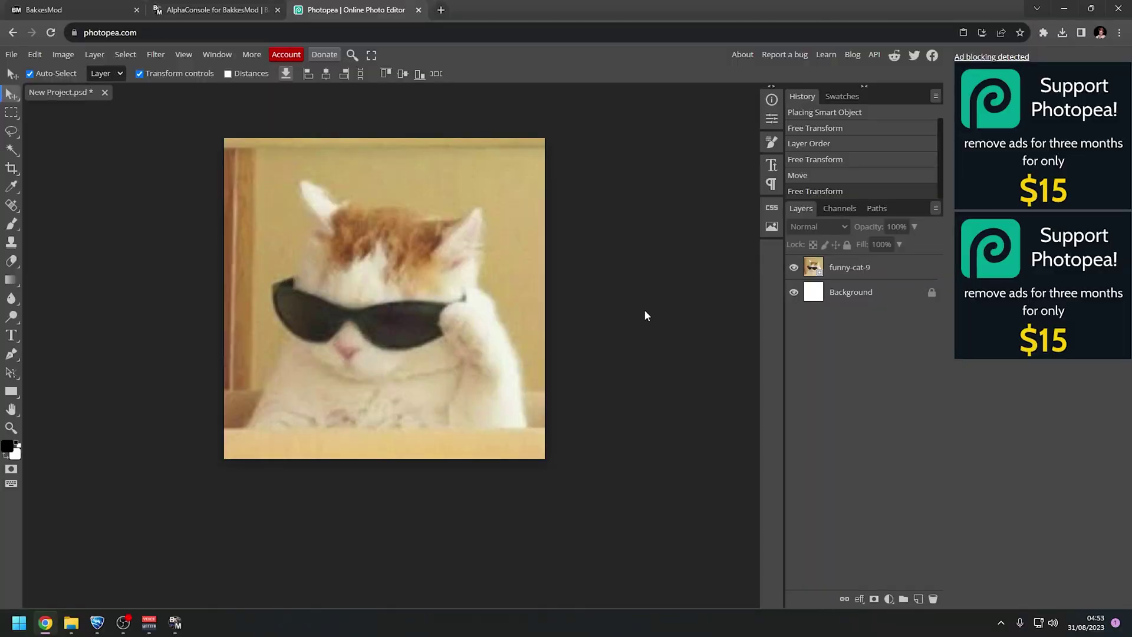
- Export the image as a 400 × 400 px PNG named Profile Picture and show the file in the Downloads folder
click(13, 56)
mouse_move(52, 229)
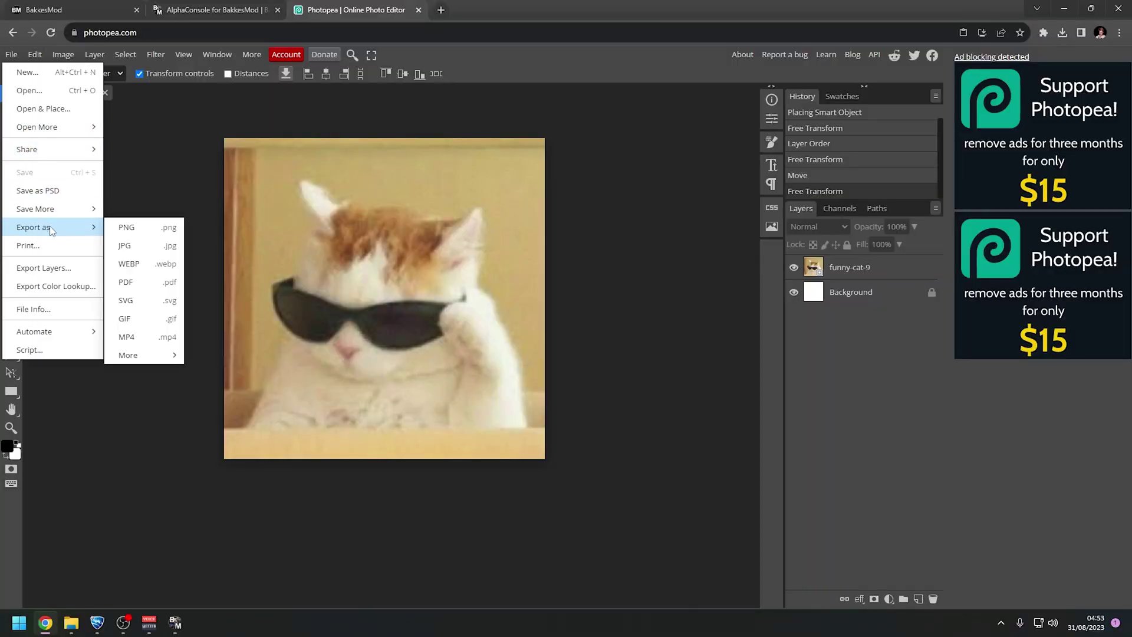
click(145, 227)
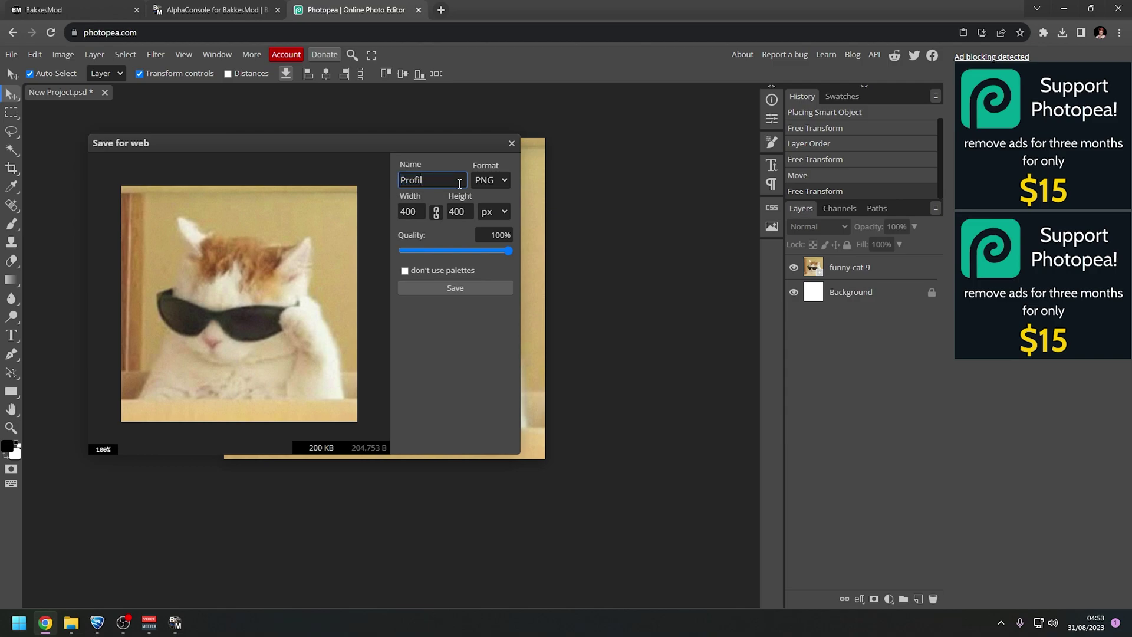
text(Profile Picture)
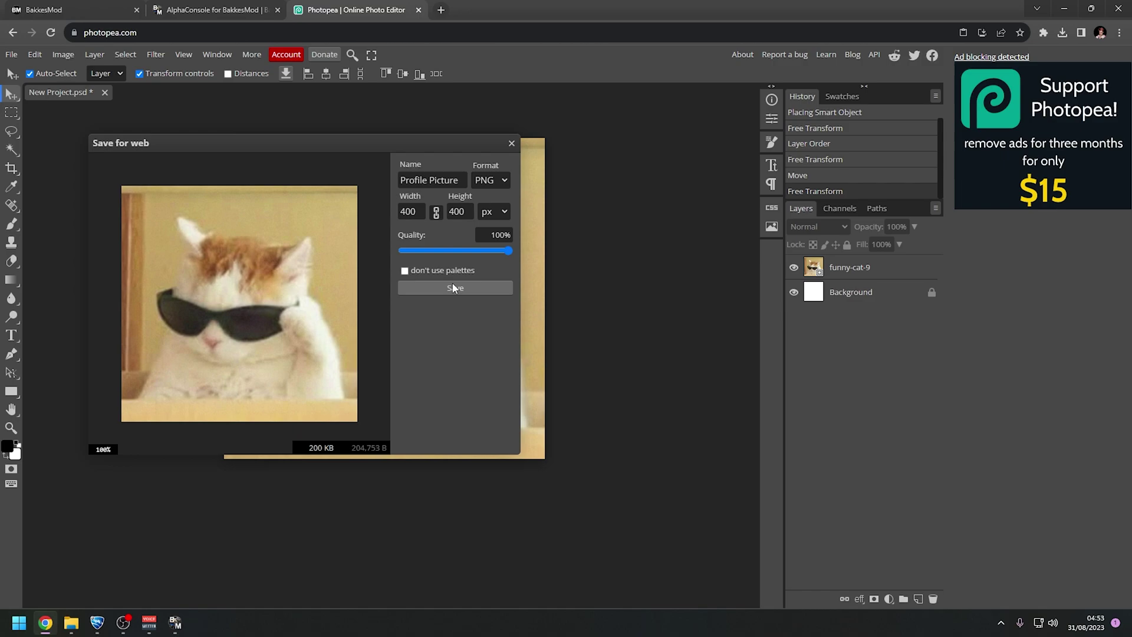
click(454, 288)
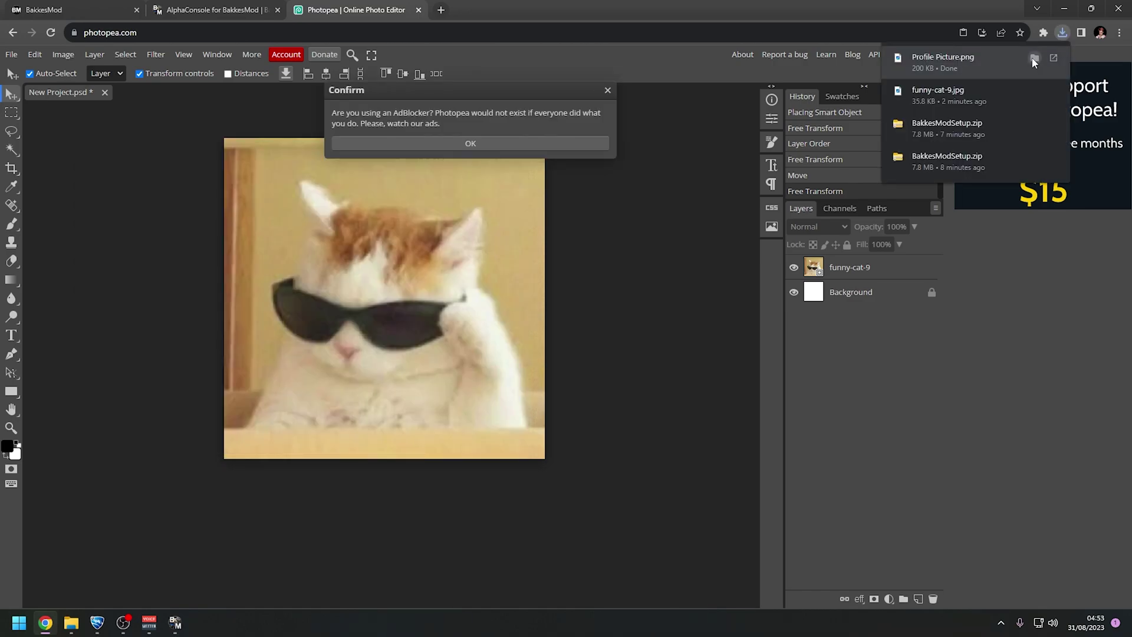
click(1033, 59)
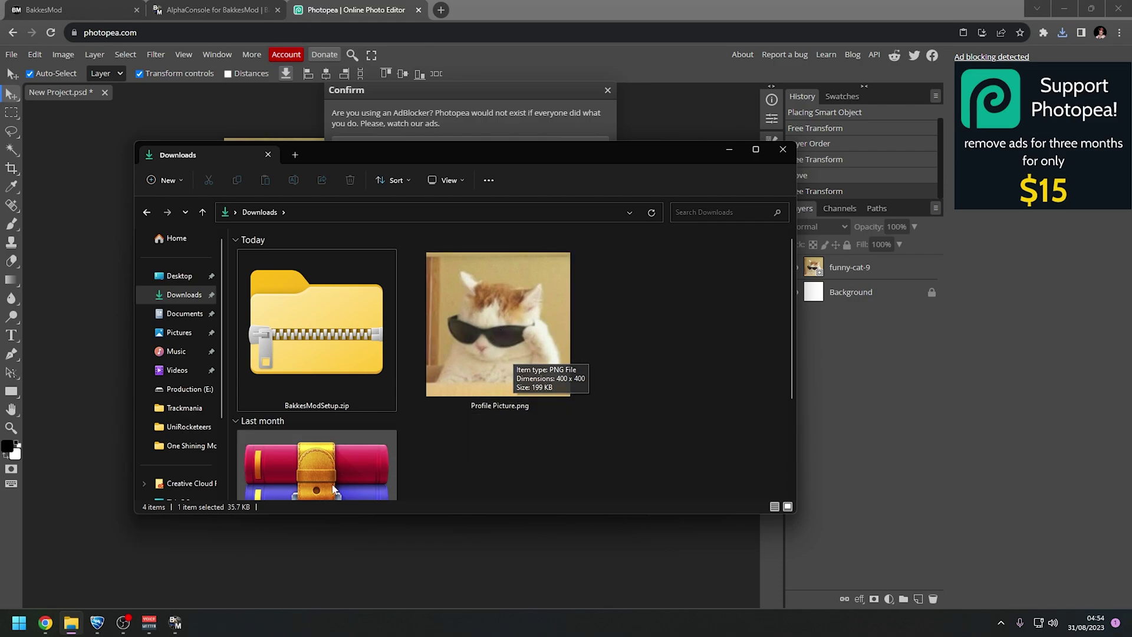
- Switch to Rocket League and open the cosmetics settings of the AlphaConsole plugin
click(120, 623)
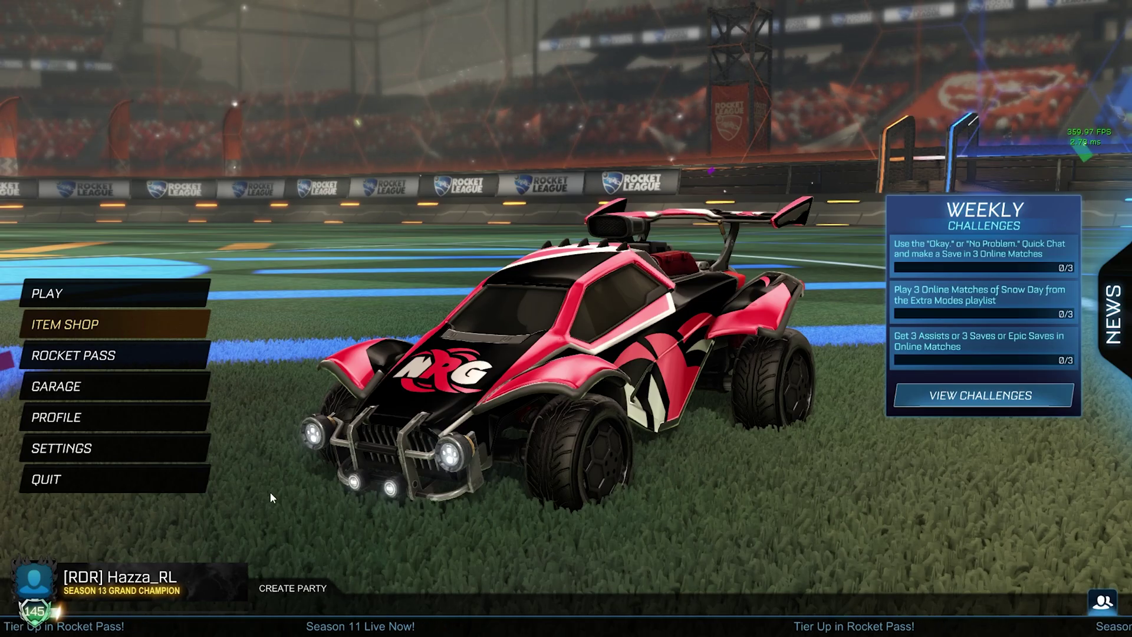
key(F1)
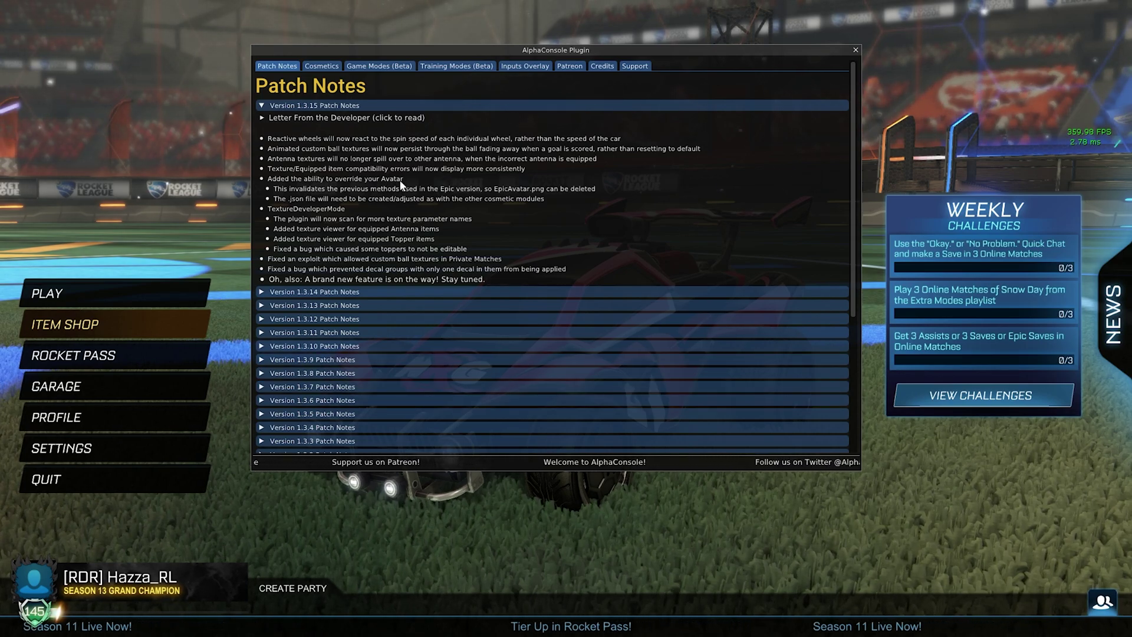
drag(328, 69, 333, 86)
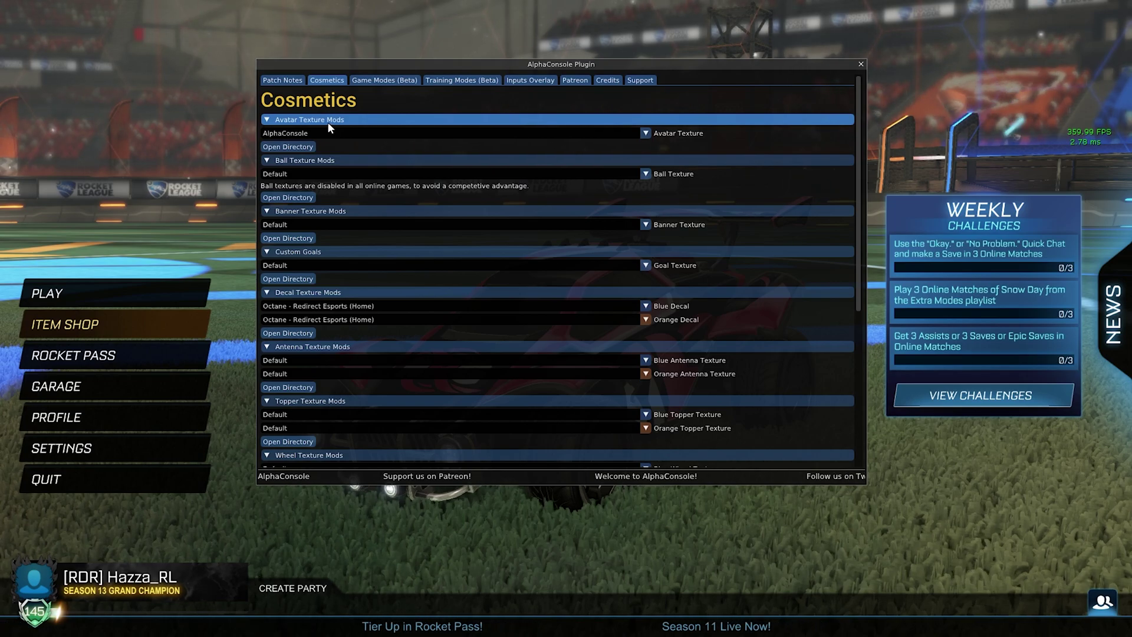
- Collapse and expand the avatar texture mods section, and open its AvatarTextures directory
click(295, 120)
click(279, 120)
click(279, 121)
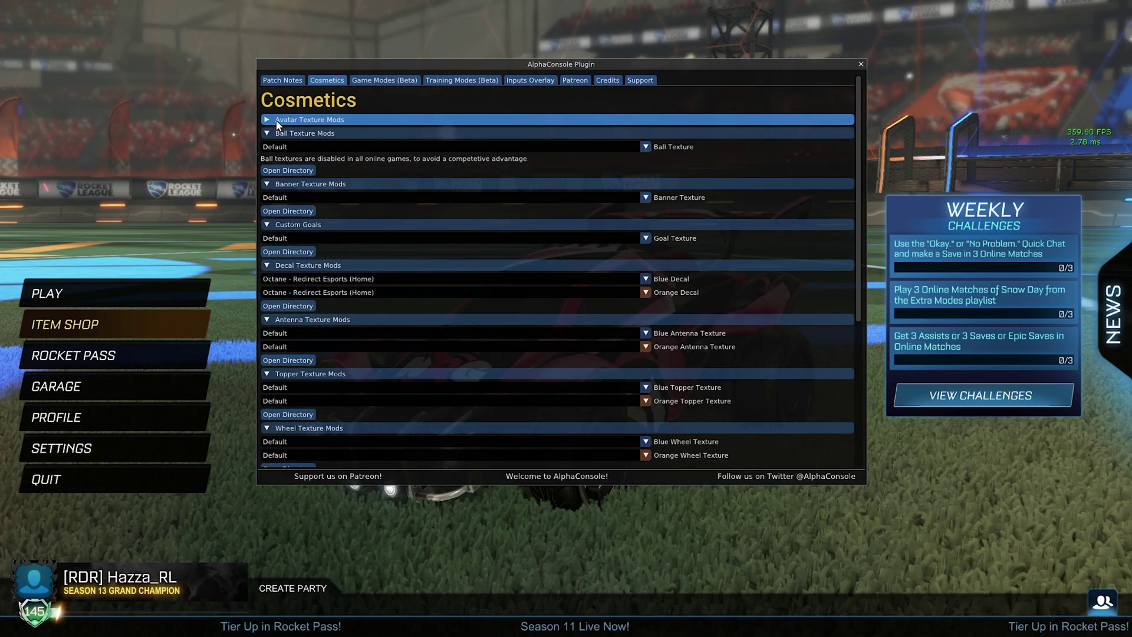
click(280, 122)
click(289, 147)
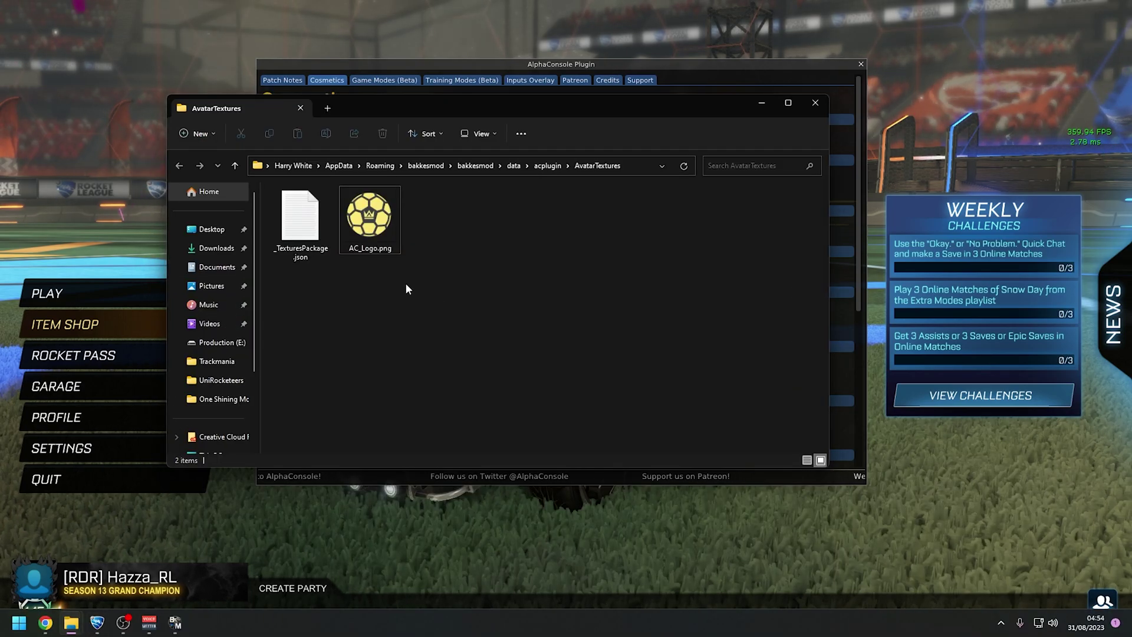
- Turn off the display of file name extensions in the AvatarTextures folder window
drag(303, 278, 383, 268)
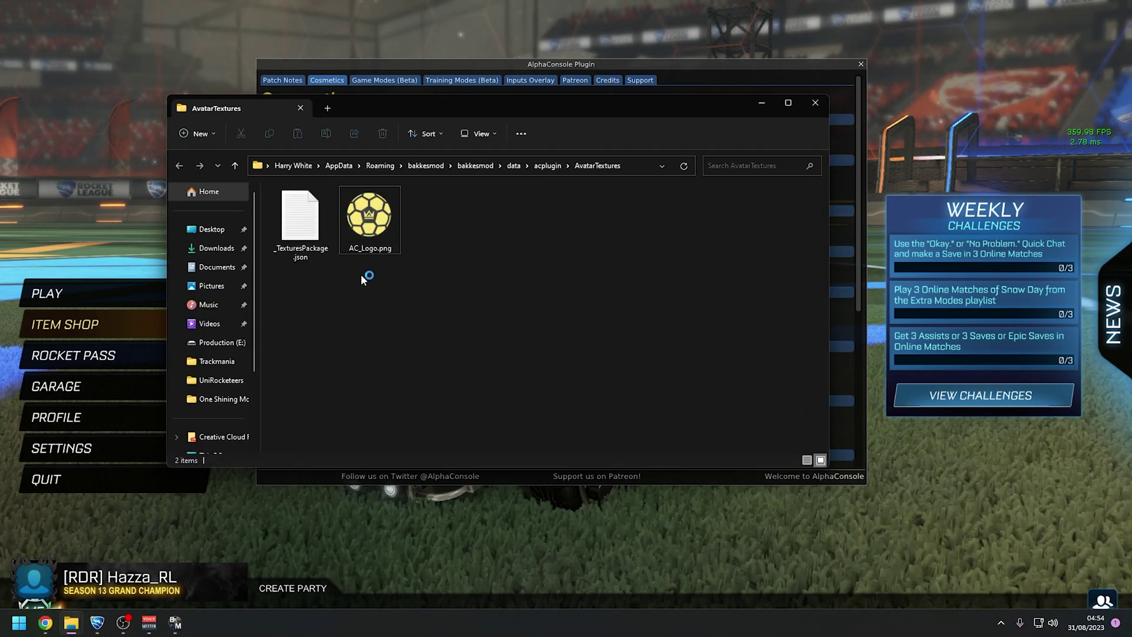
click(303, 261)
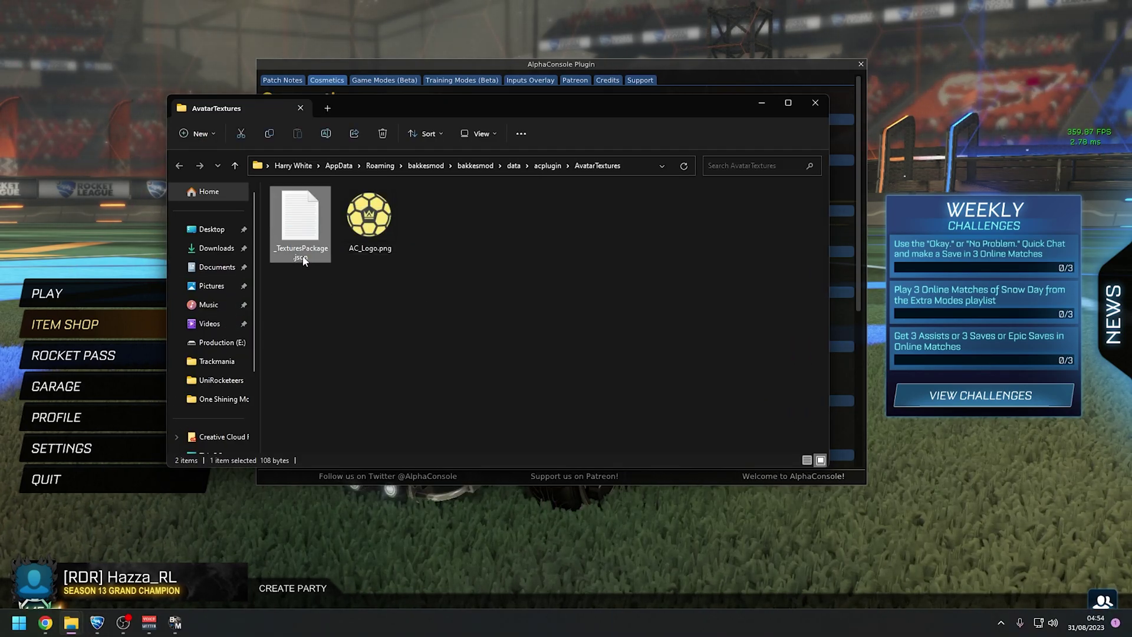
click(449, 215)
click(493, 133)
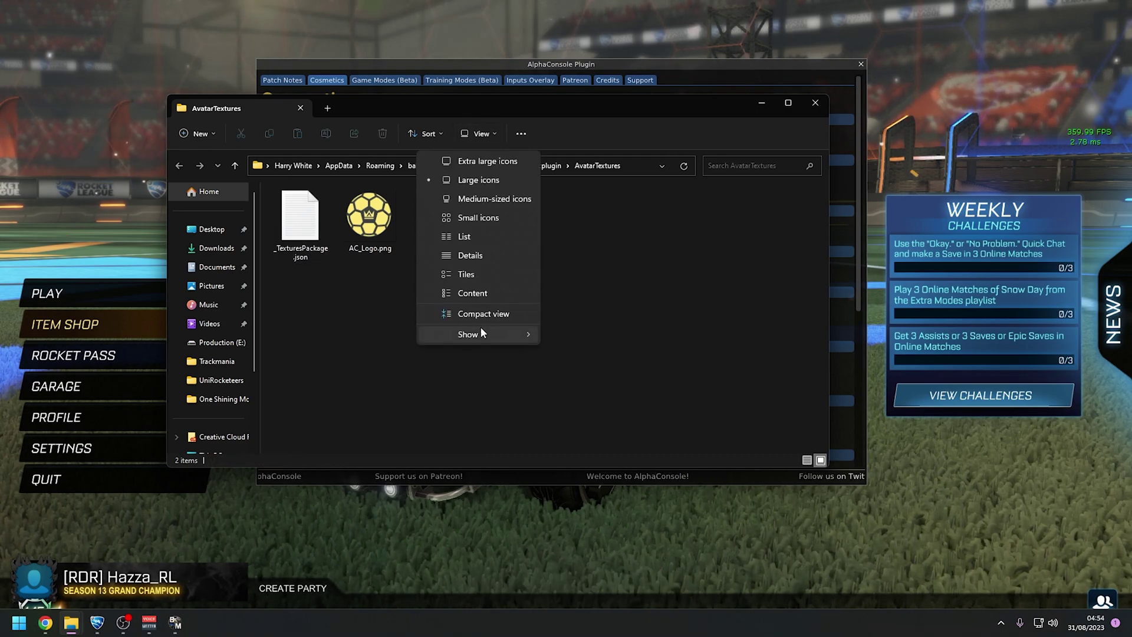
mouse_move(482, 332)
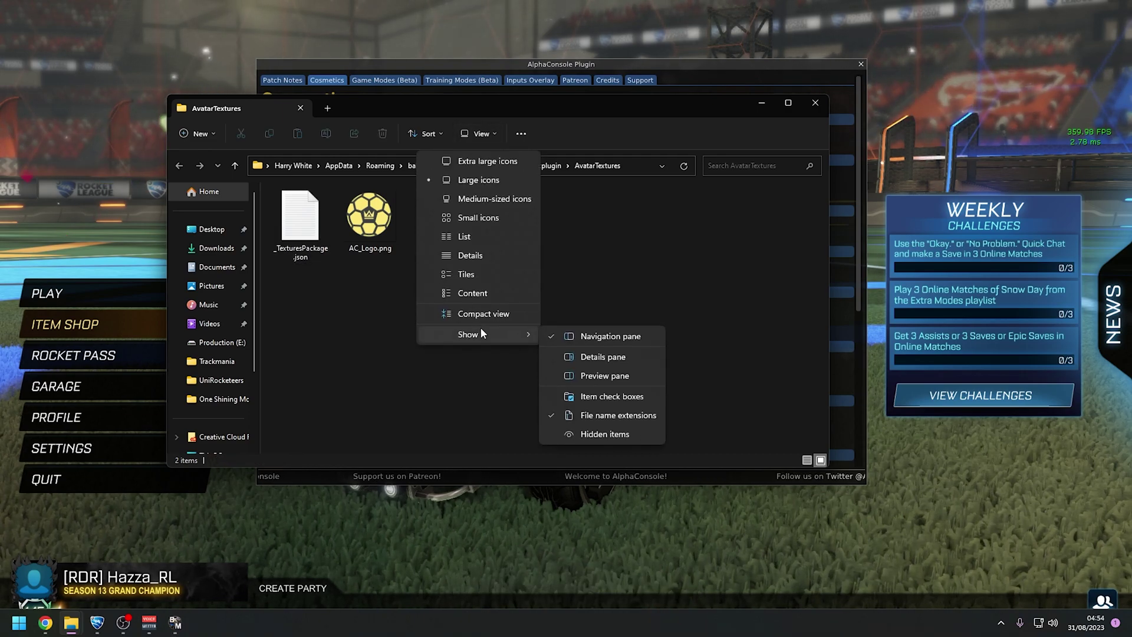
click(589, 416)
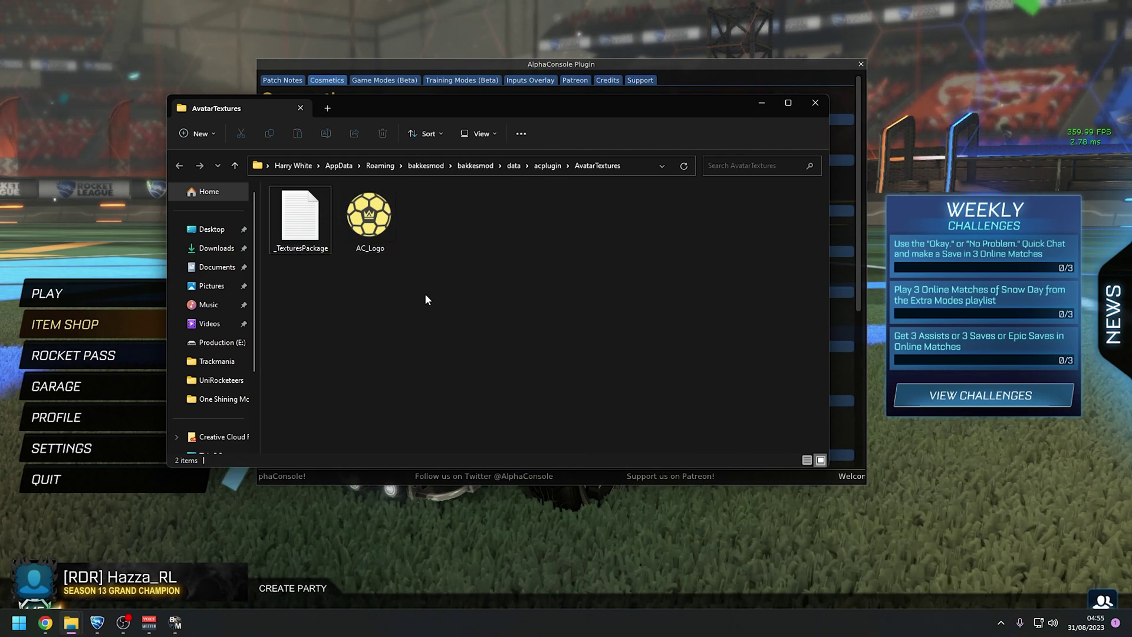
- Move the Profile Picture image from Downloads into the AvatarTextures folder and close the Downloads window
mouse_move(69, 630)
click(63, 564)
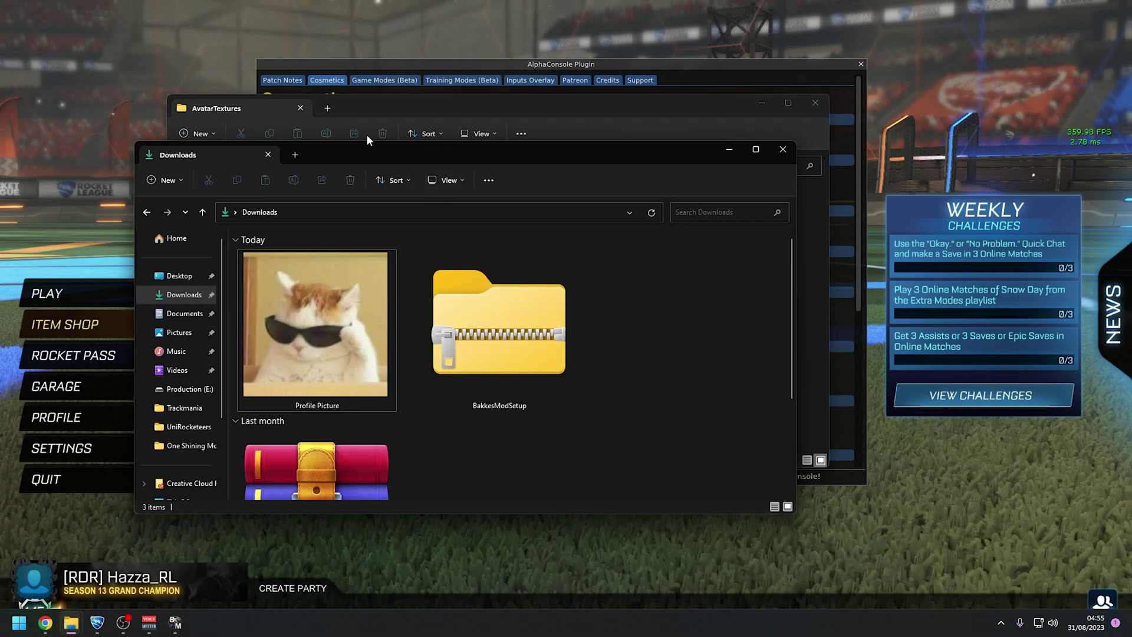
drag(366, 135, 849, 117)
click(829, 252)
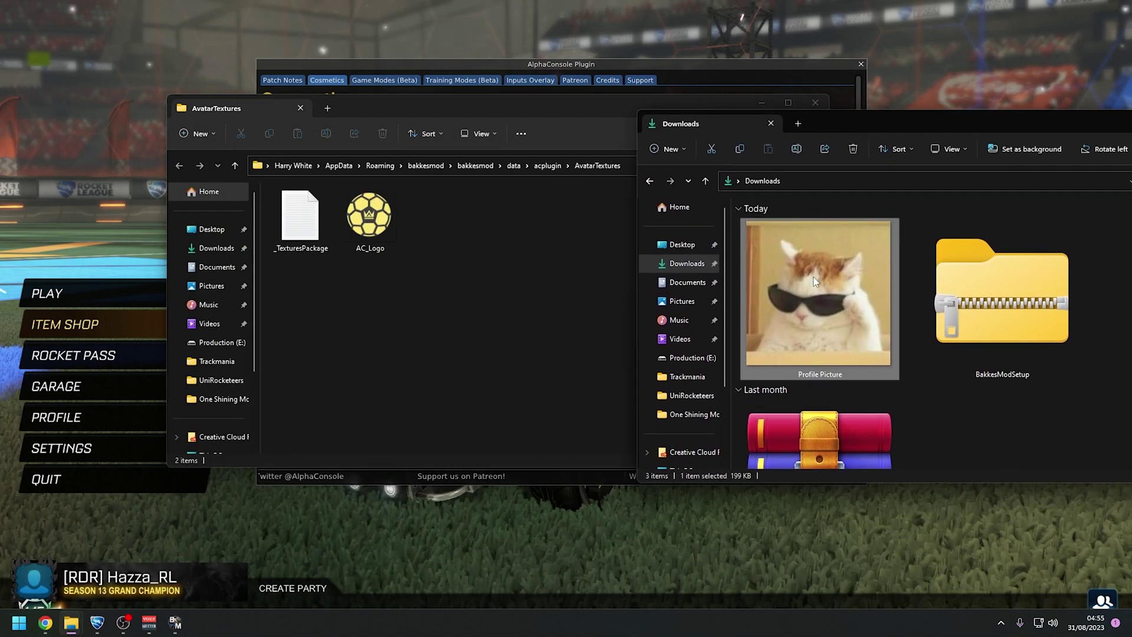
drag(817, 262, 503, 256)
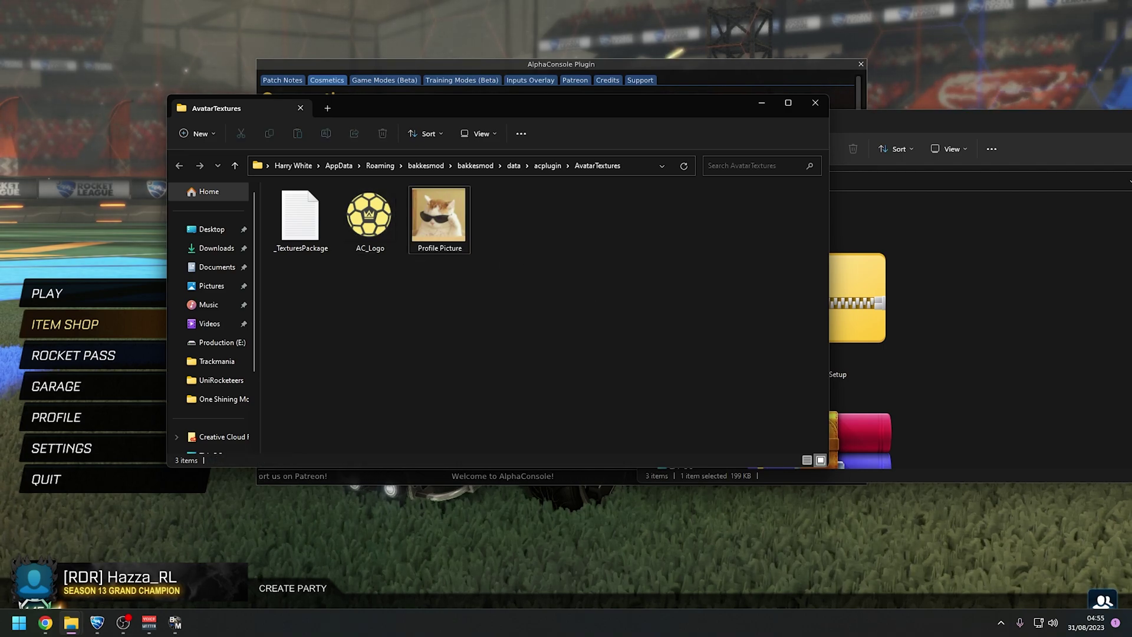
click(1088, 118)
drag(469, 101, 510, 112)
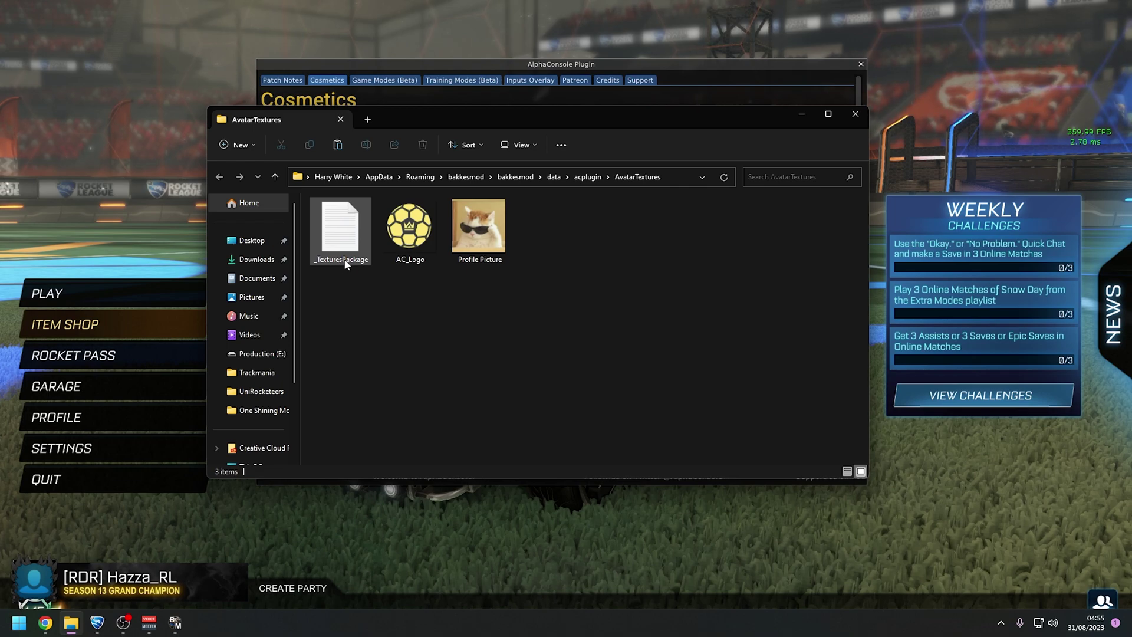
- Duplicate the _TexturesPackage file within the AvatarTextures folder
click(345, 244)
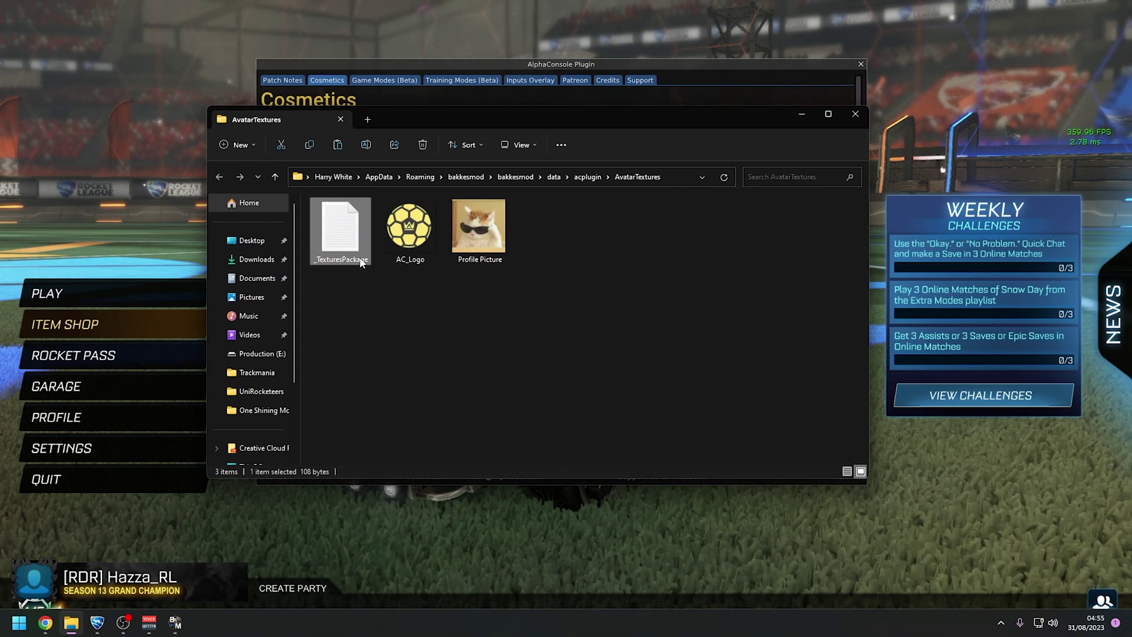
key(ctrl+c)
key(ctrl+v)
right_click(361, 261)
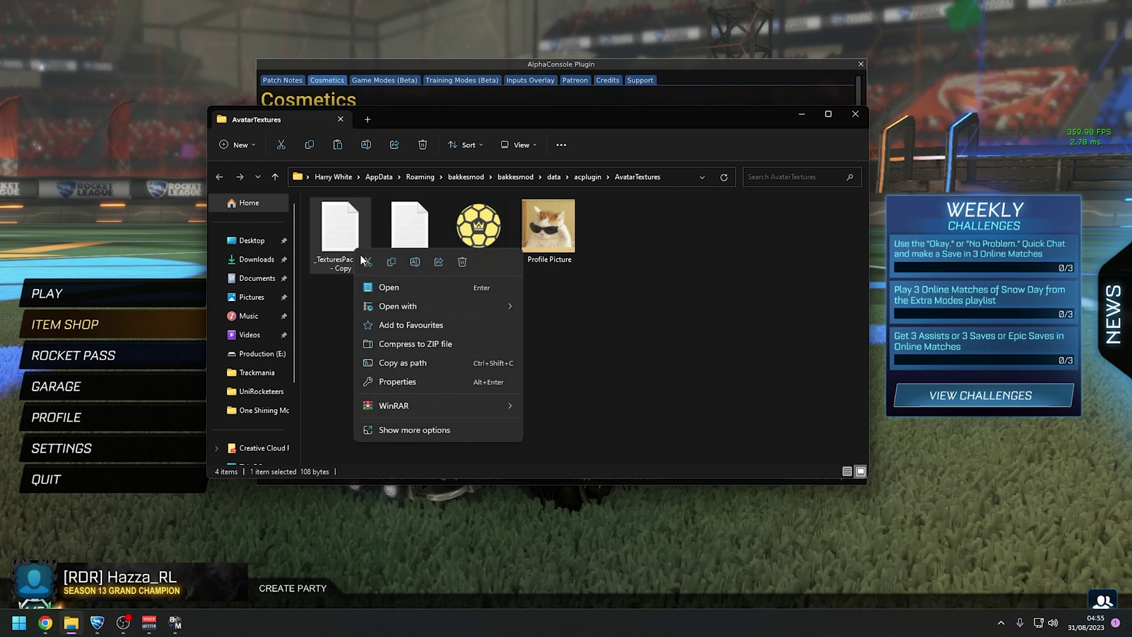
right_click(344, 296)
click(337, 299)
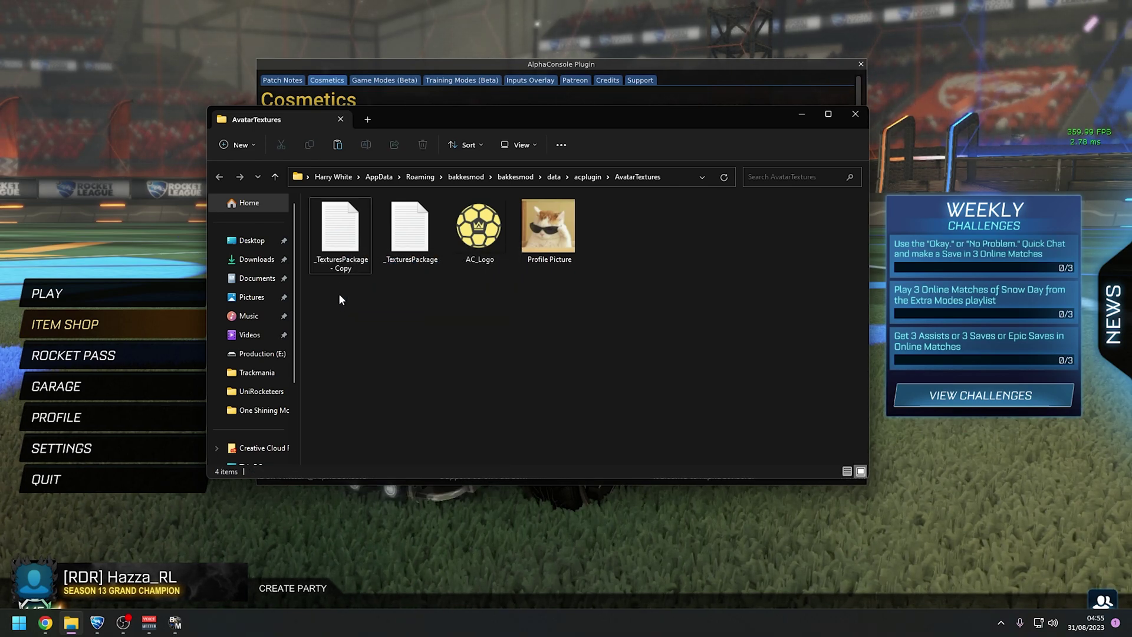
- Rename the copy of _TexturesPackage as Profile Picture to match the image's name
click(352, 253)
right_click(354, 254)
click(414, 266)
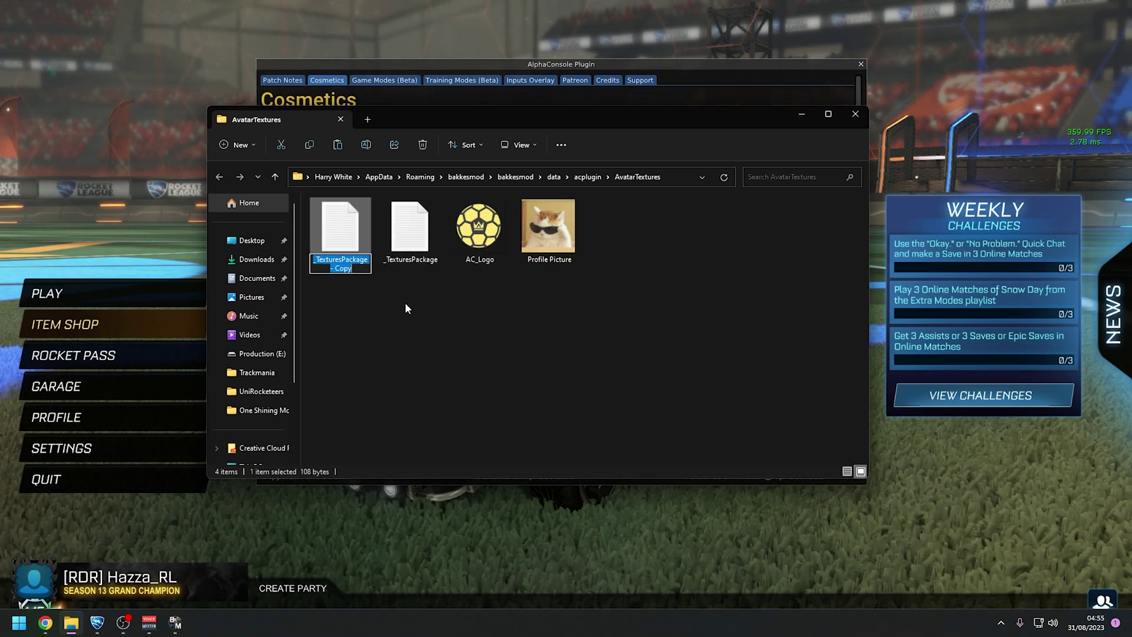
text(Profile Picture)
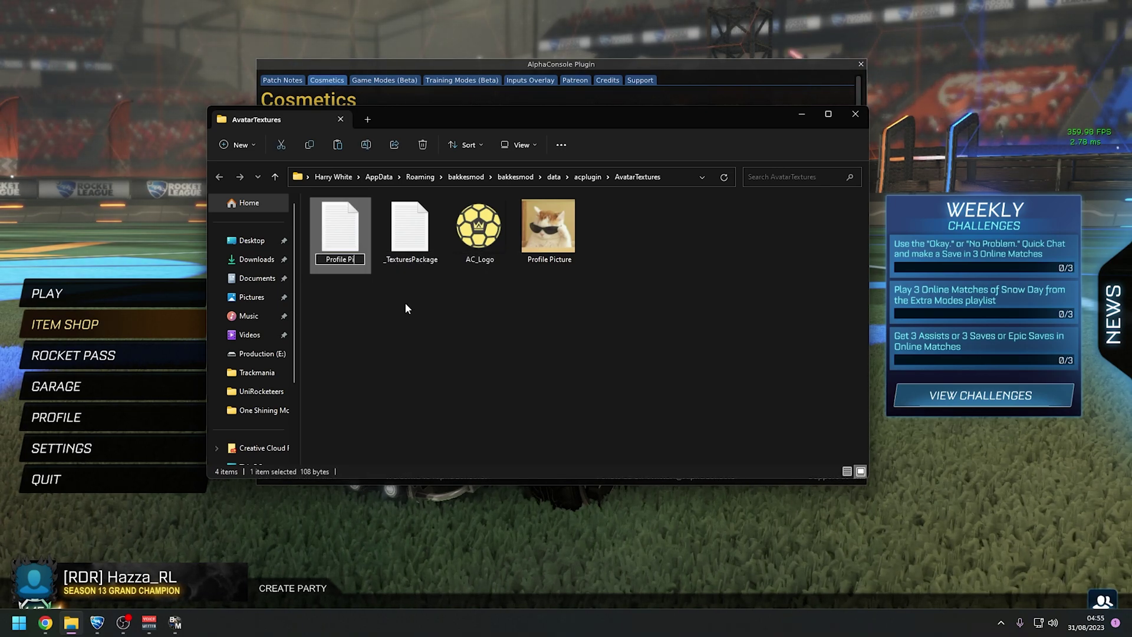
key(Return)
click(554, 239)
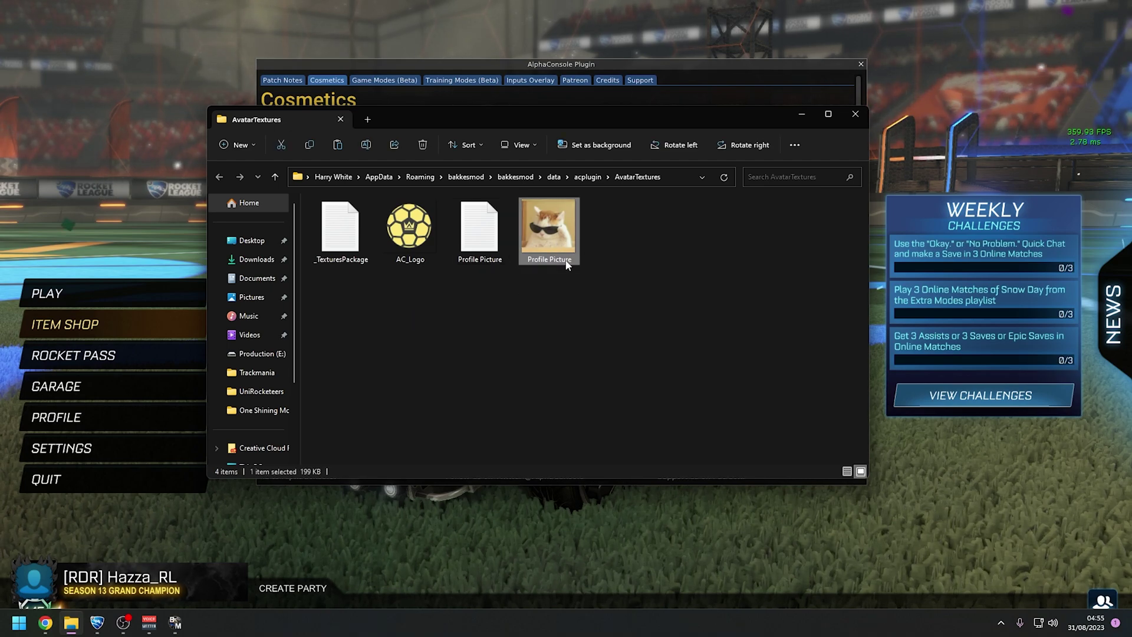
click(490, 234)
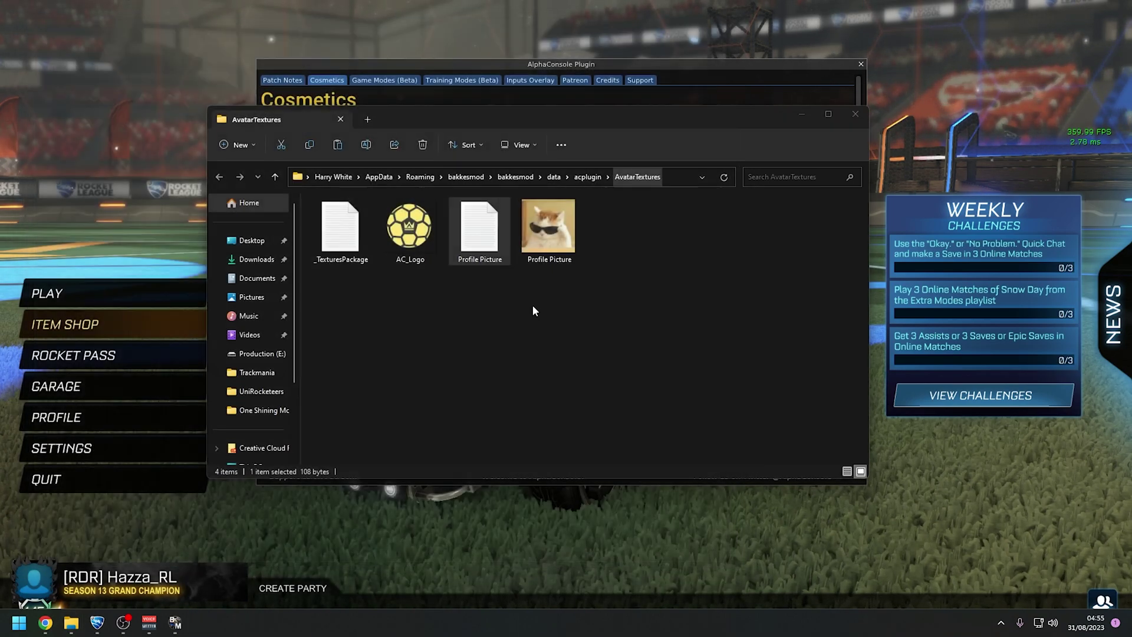
click(499, 288)
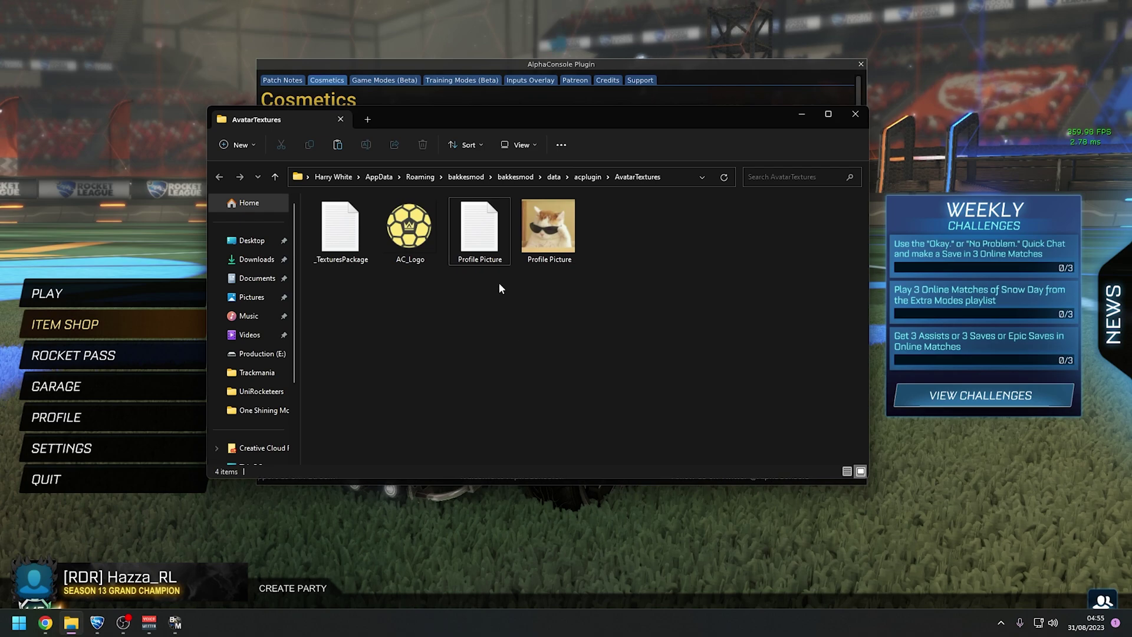
- Open the Profile Picture JSON file with Notepad as the default app and replace the AlphaConsole entry name with Profile Picture
double_click(482, 240)
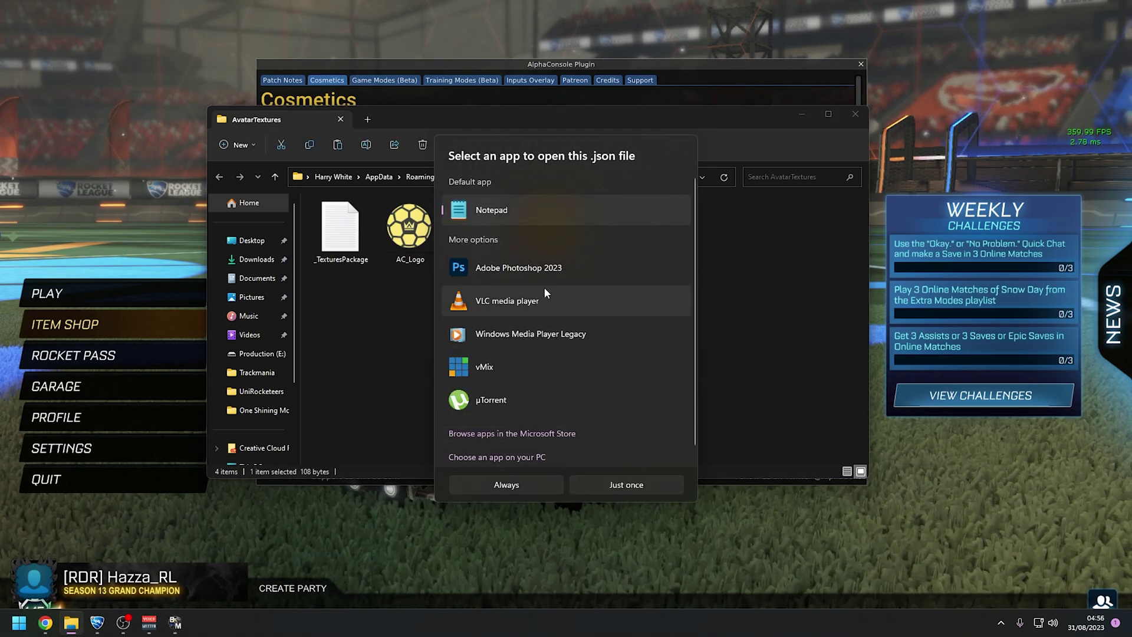
click(506, 485)
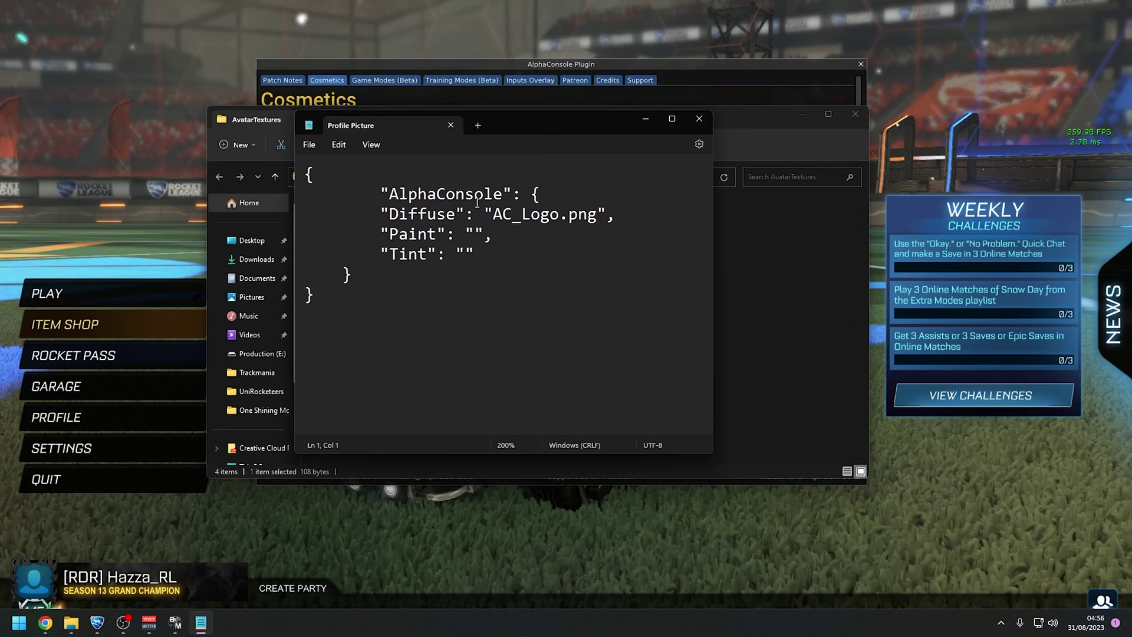
click(503, 195)
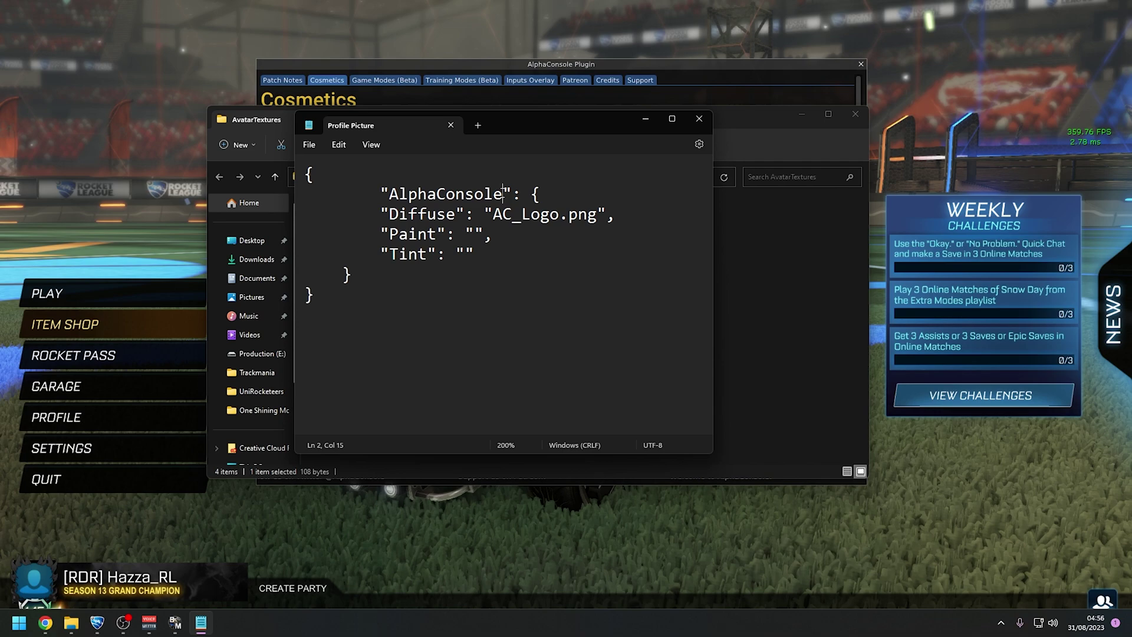
click(389, 194)
drag(413, 195, 376, 193)
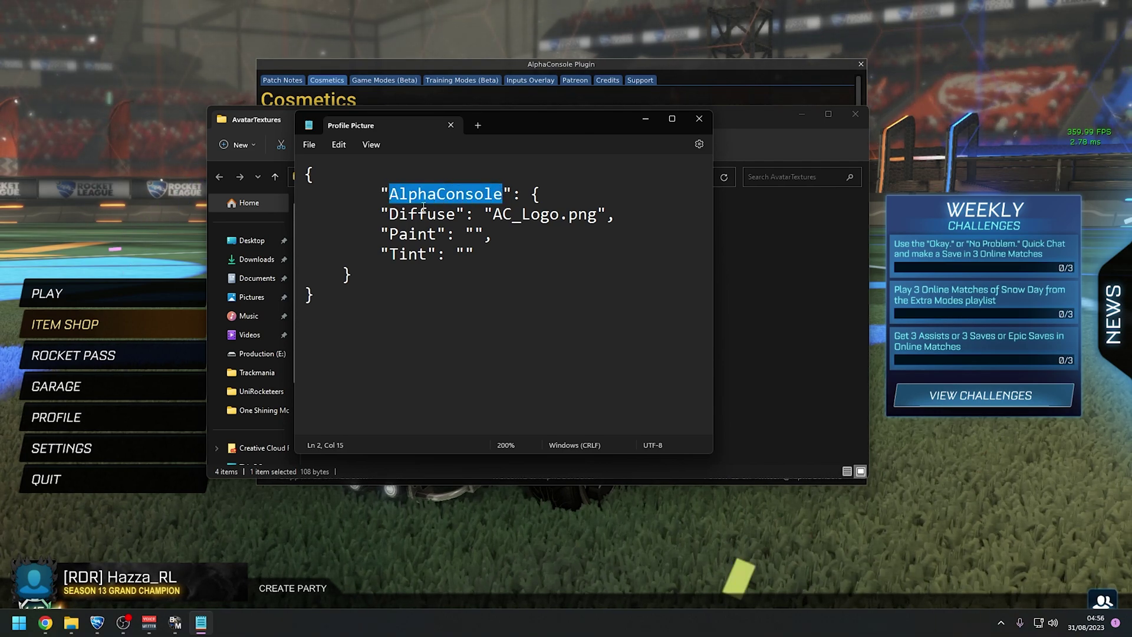
text(Prof)
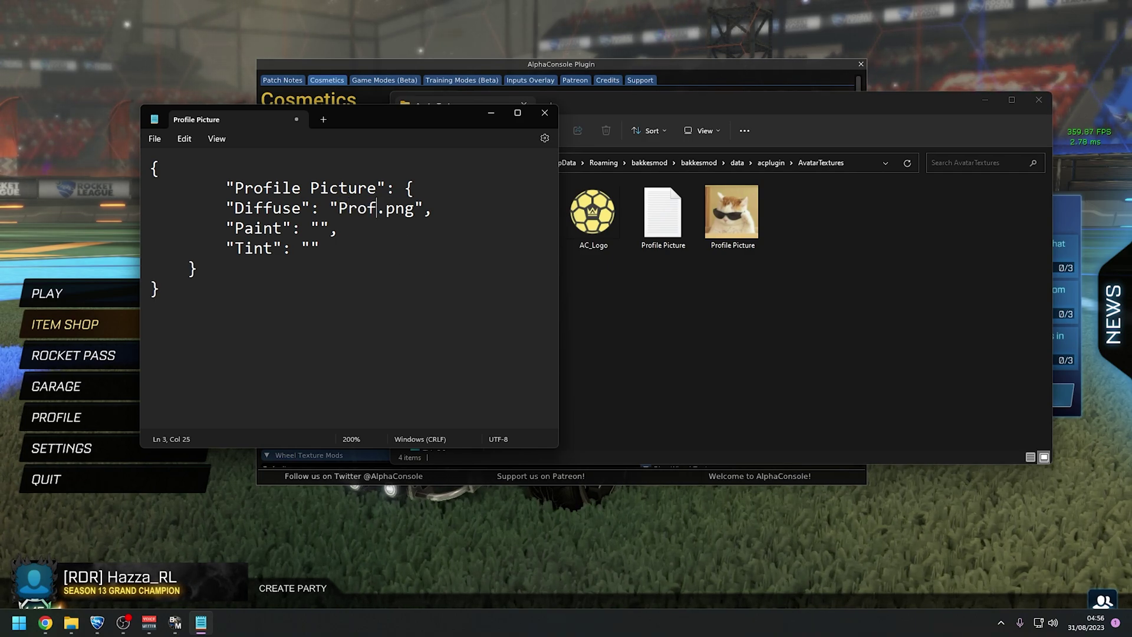
- Set the Diffuse value in the JSON file to Profile Picture.png
text(ture)
key(ctrl+End)
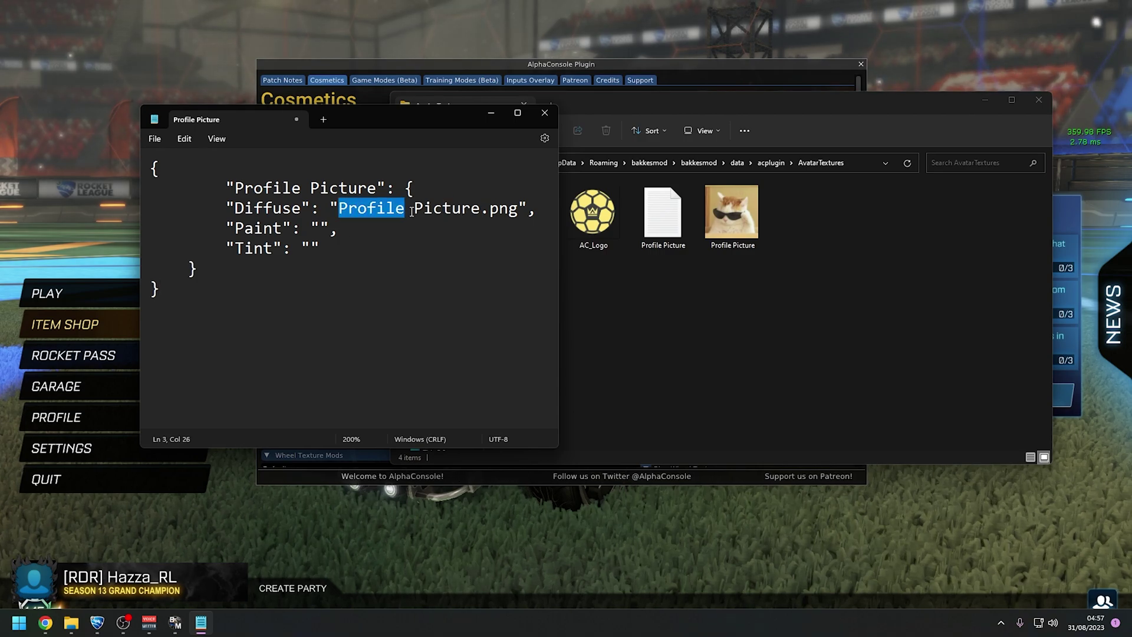
drag(412, 212, 519, 213)
- Turn on the display of file name extensions in the AvatarTextures folder window
click(671, 328)
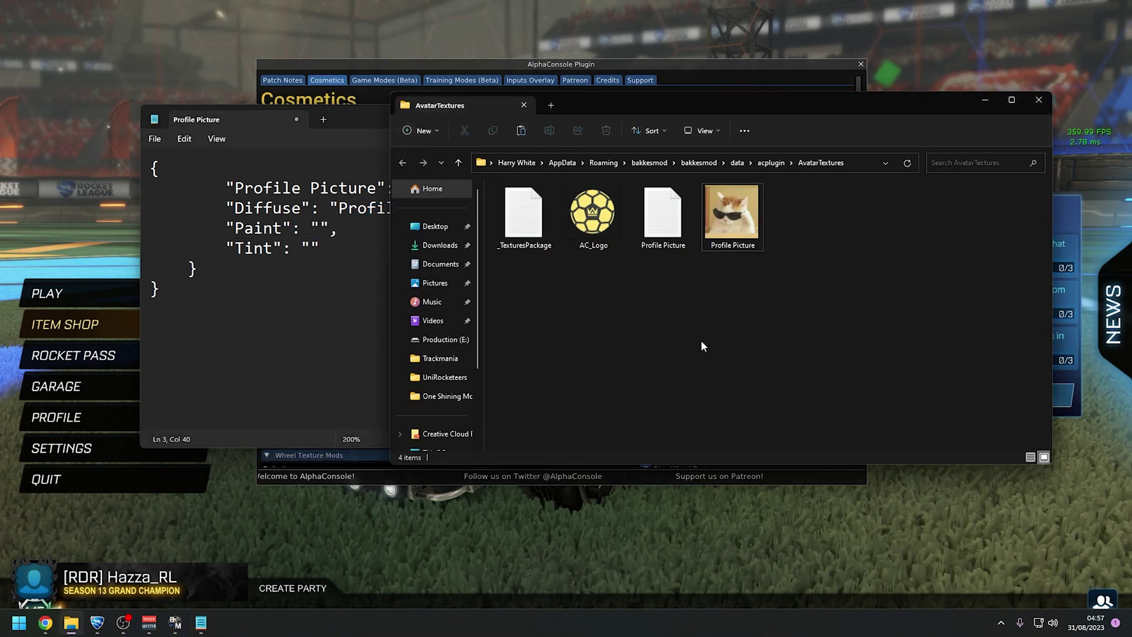
click(735, 249)
right_click(733, 234)
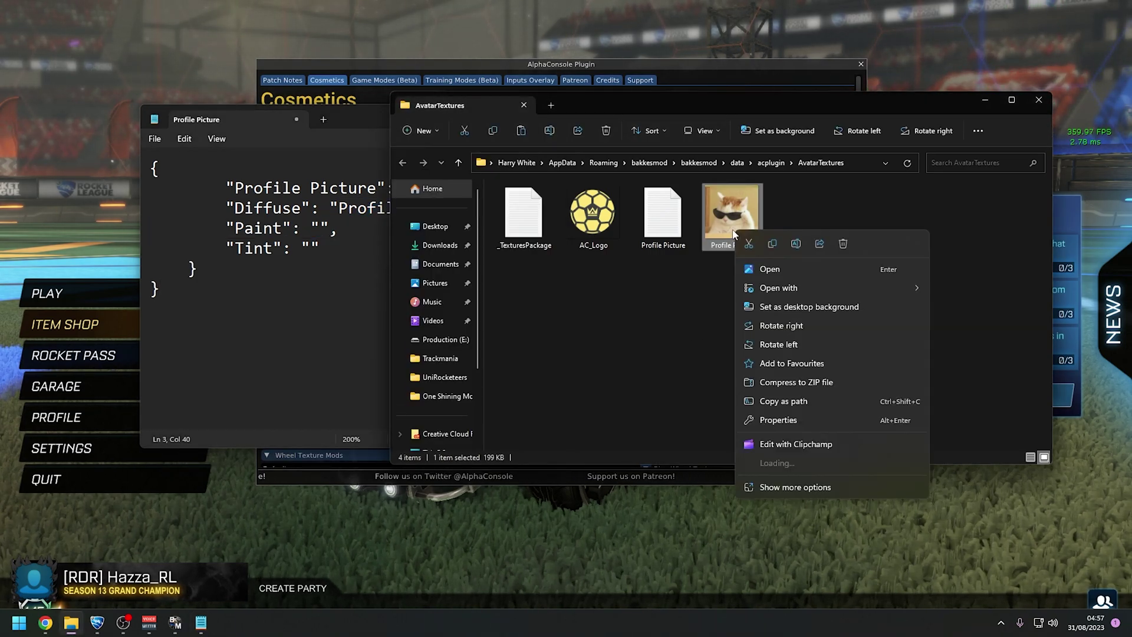
click(721, 234)
click(692, 279)
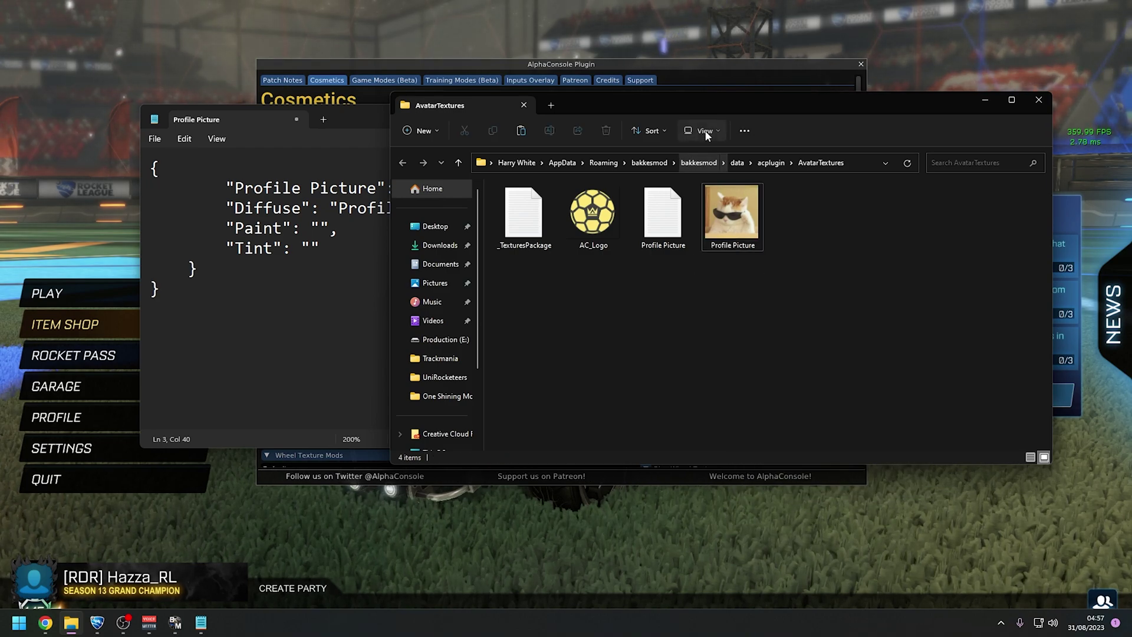
click(703, 130)
mouse_move(704, 331)
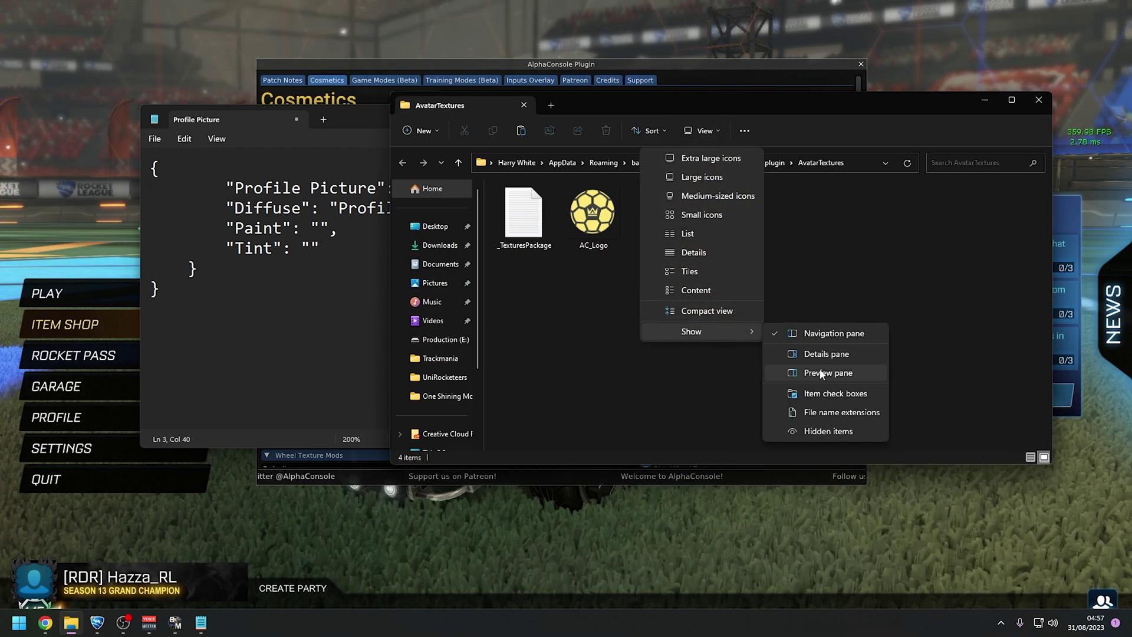
click(825, 410)
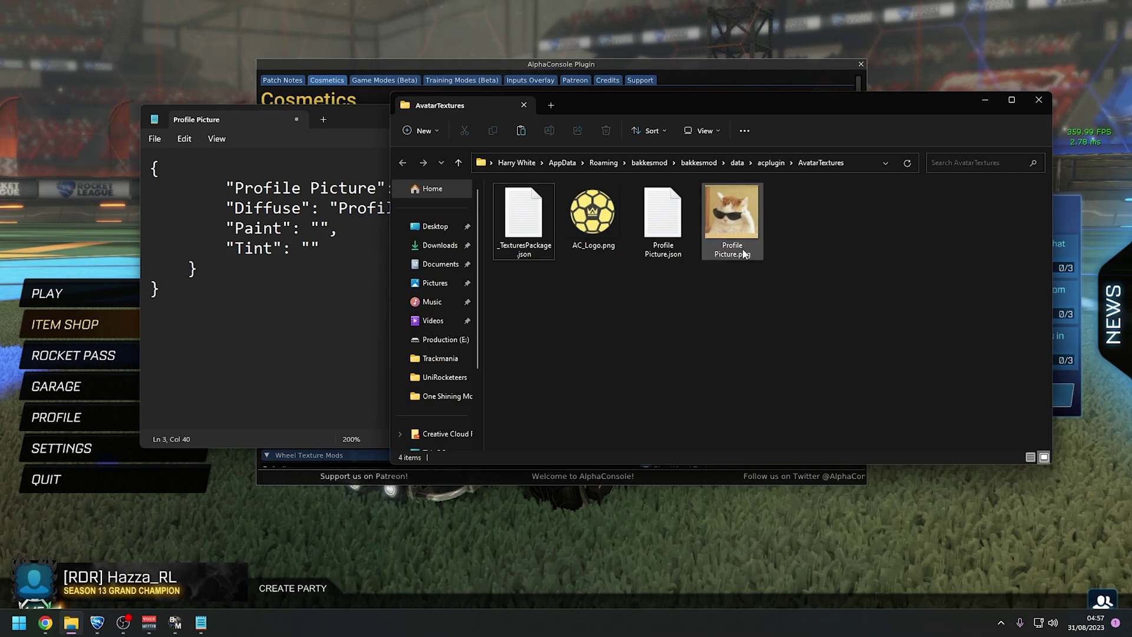
- Check the Diffuse file name against the image, and close the saved JSON file with the folder and AlphaConsole windows
click(338, 208)
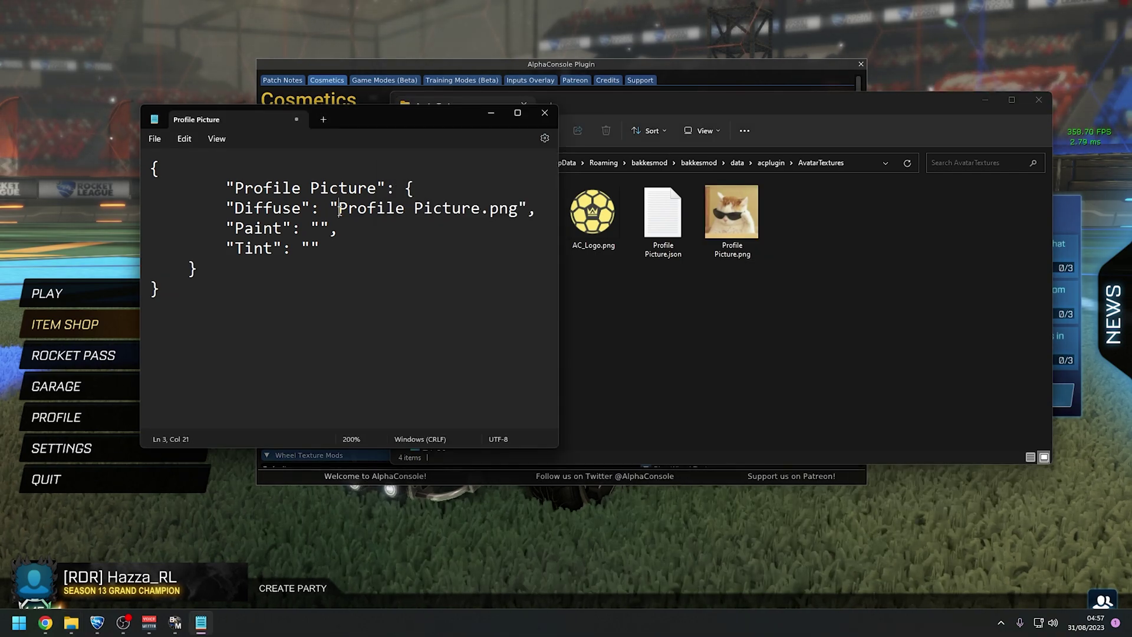
mouse_move(338, 208)
mouse_down()
mouse_move(512, 210)
mouse_move(361, 211)
mouse_up()
click(361, 210)
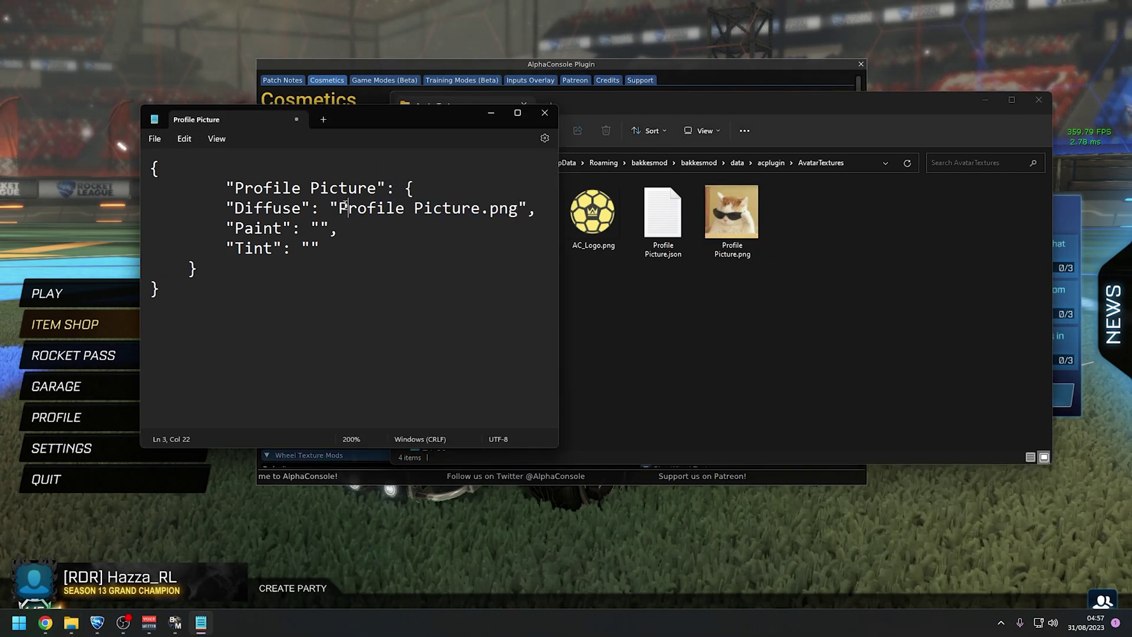
drag(439, 211, 330, 210)
click(510, 214)
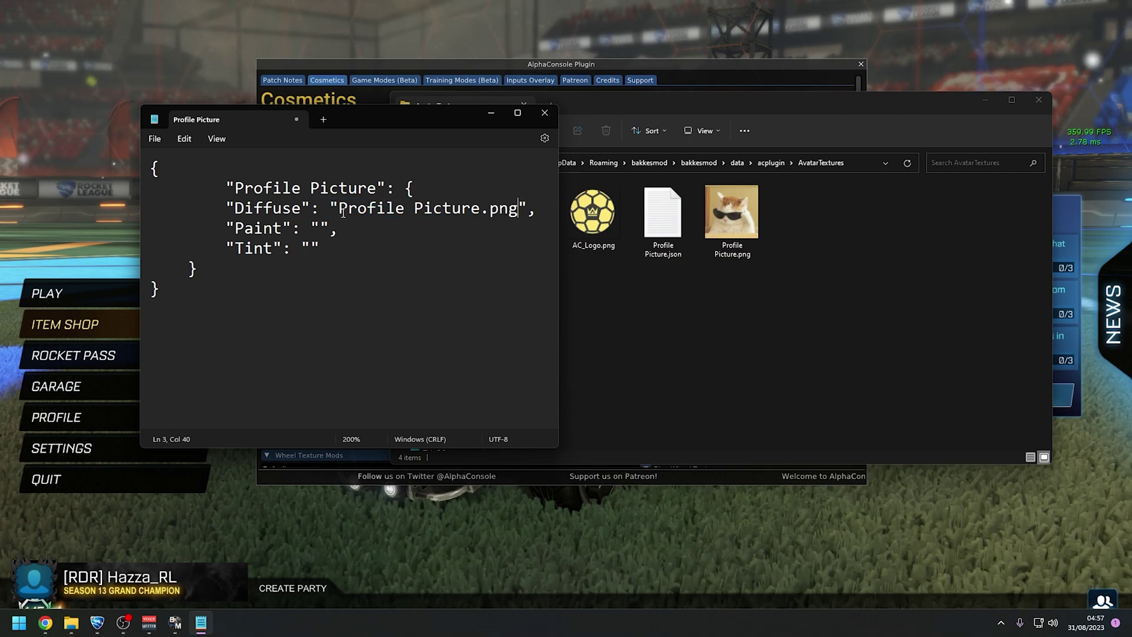
click(544, 113)
click(1046, 101)
click(859, 65)
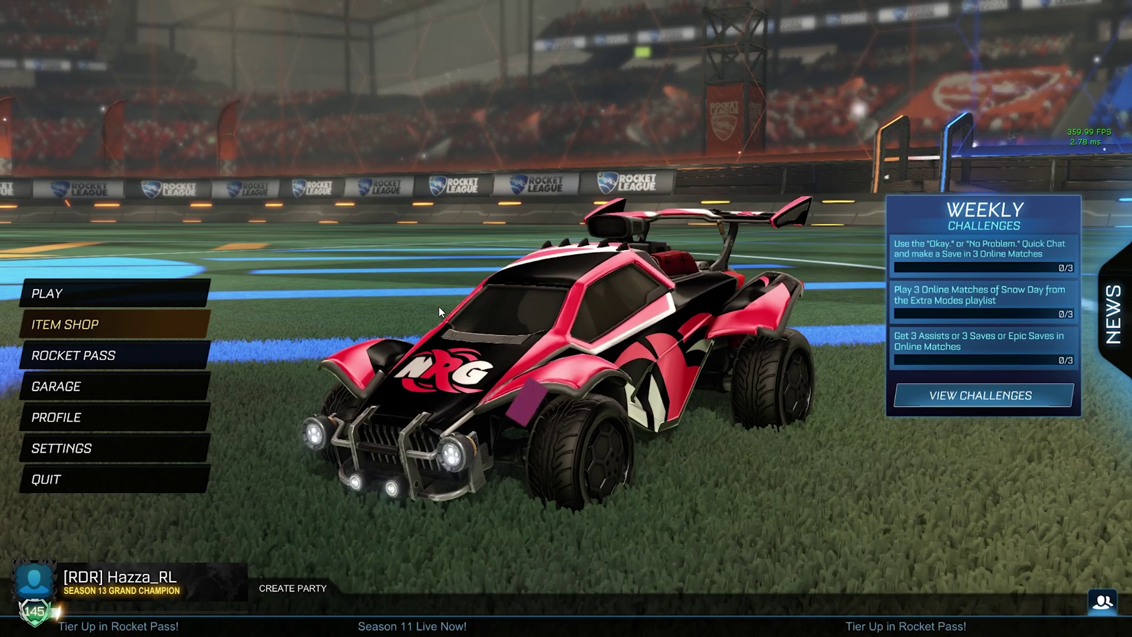
- Reopen the AlphaConsole cosmetics and set the Avatar Texture to Profile Picture - Profile Picture
key(F5)
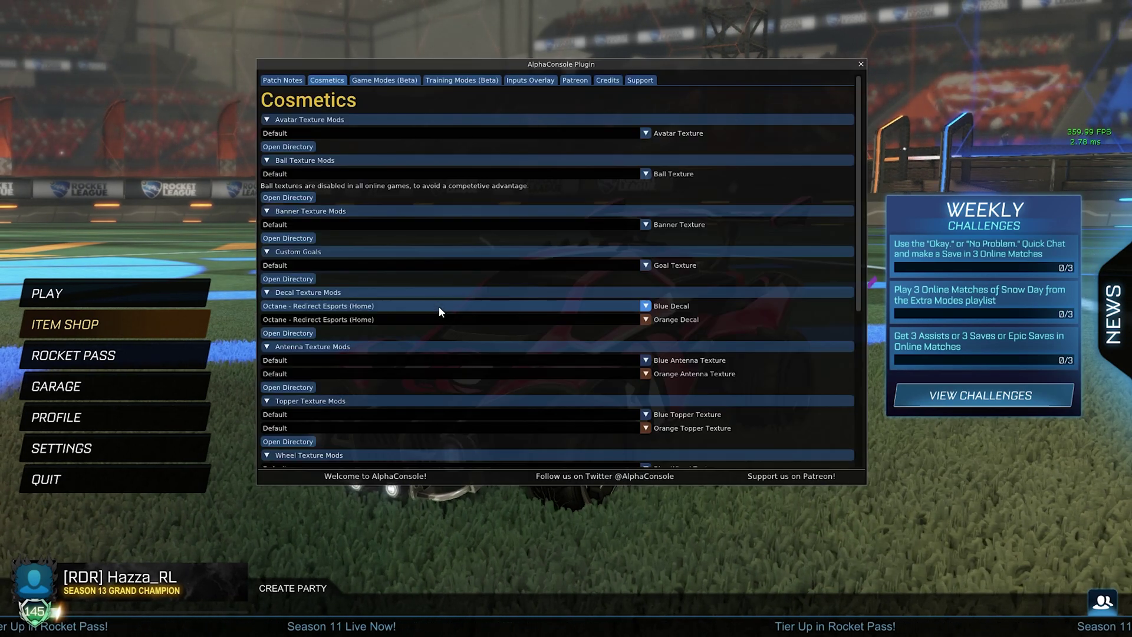
click(347, 133)
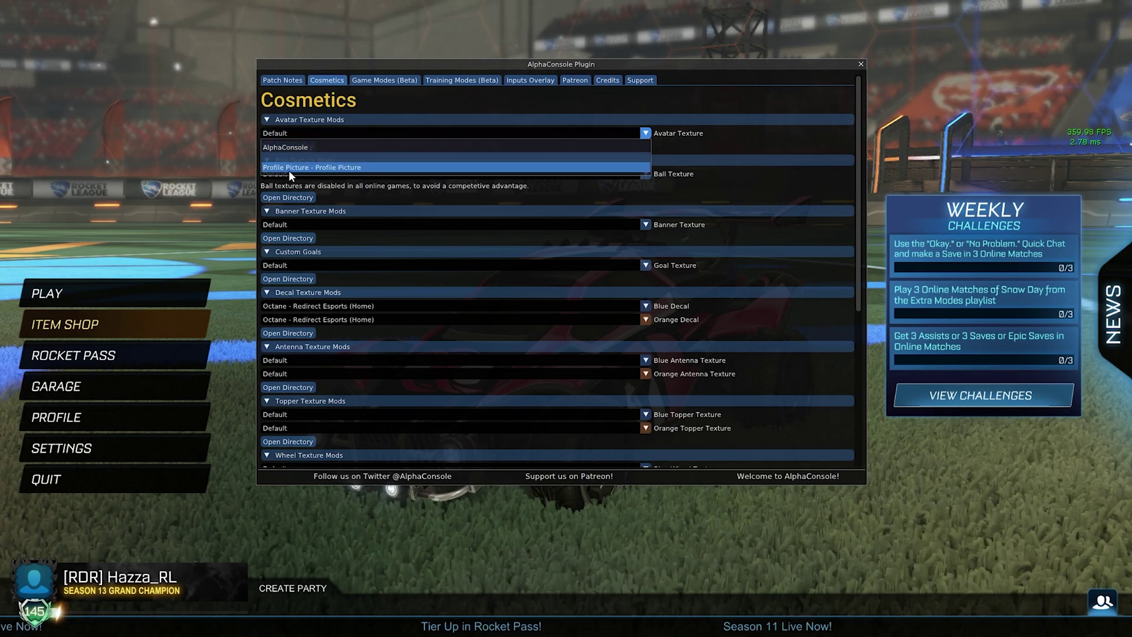
click(329, 169)
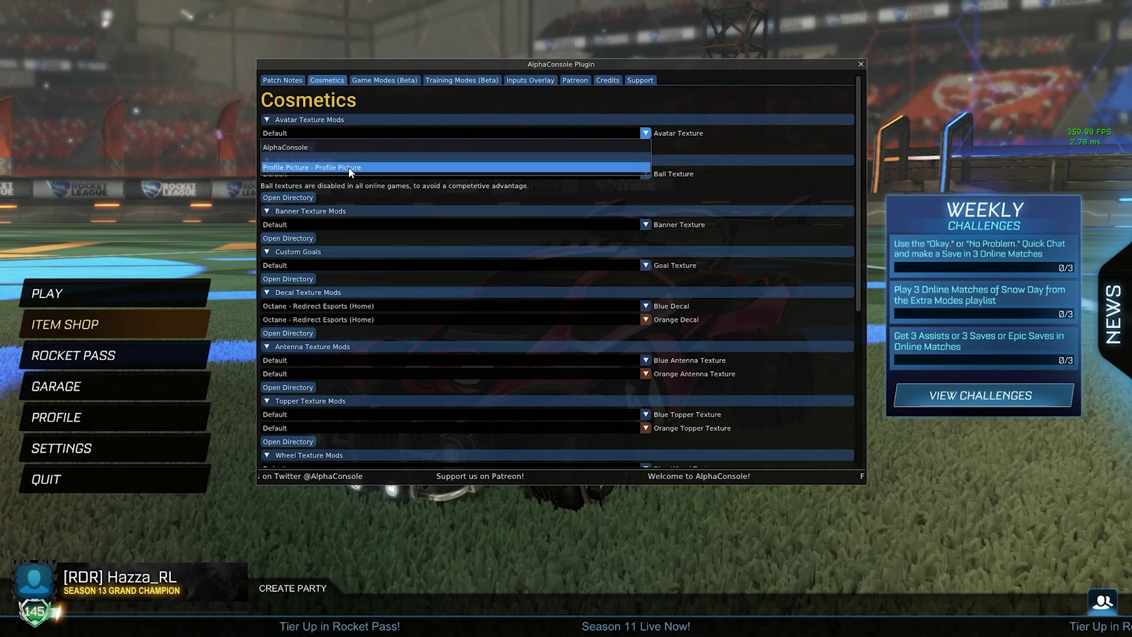
key(Escape)
- Load a free play training session and return to the main menu, going through it a second time
click(125, 290)
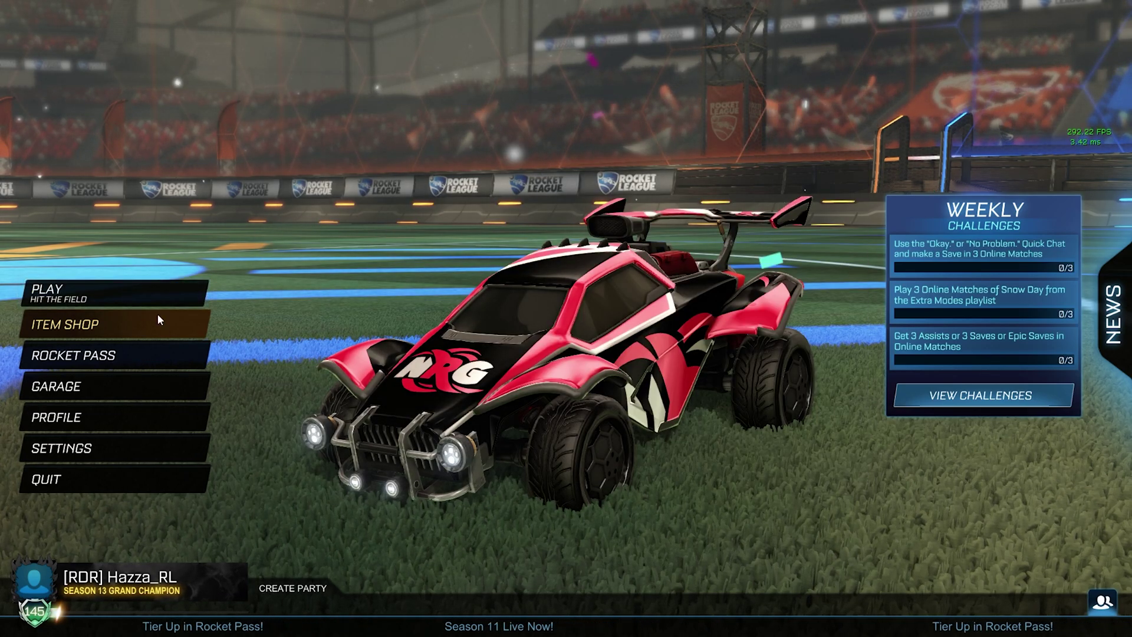
click(142, 403)
click(468, 415)
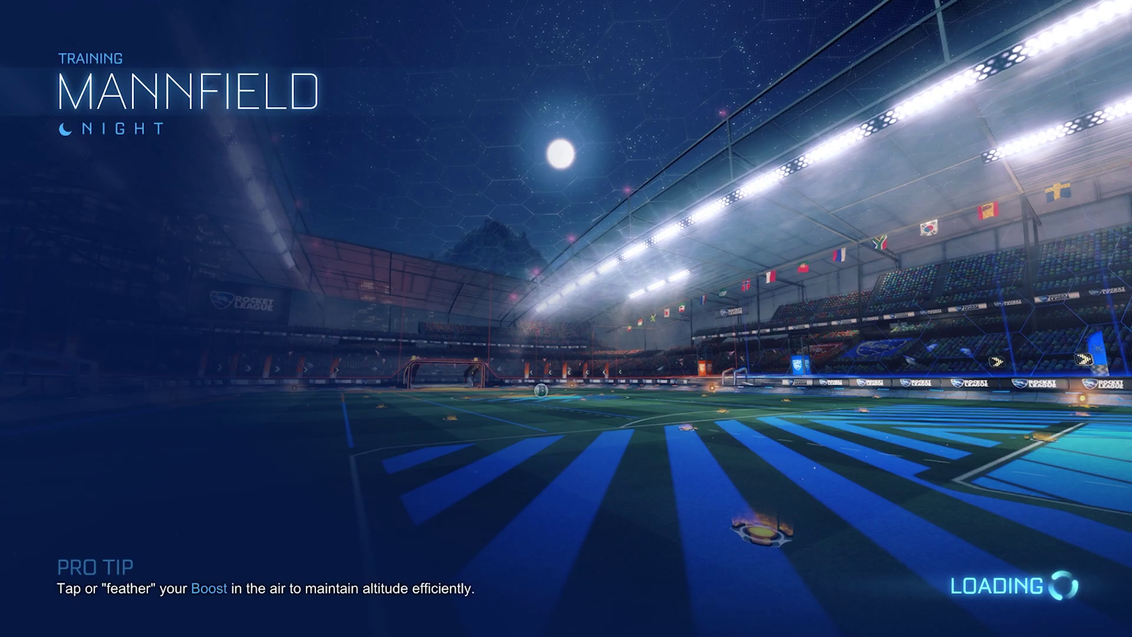
key(Escape)
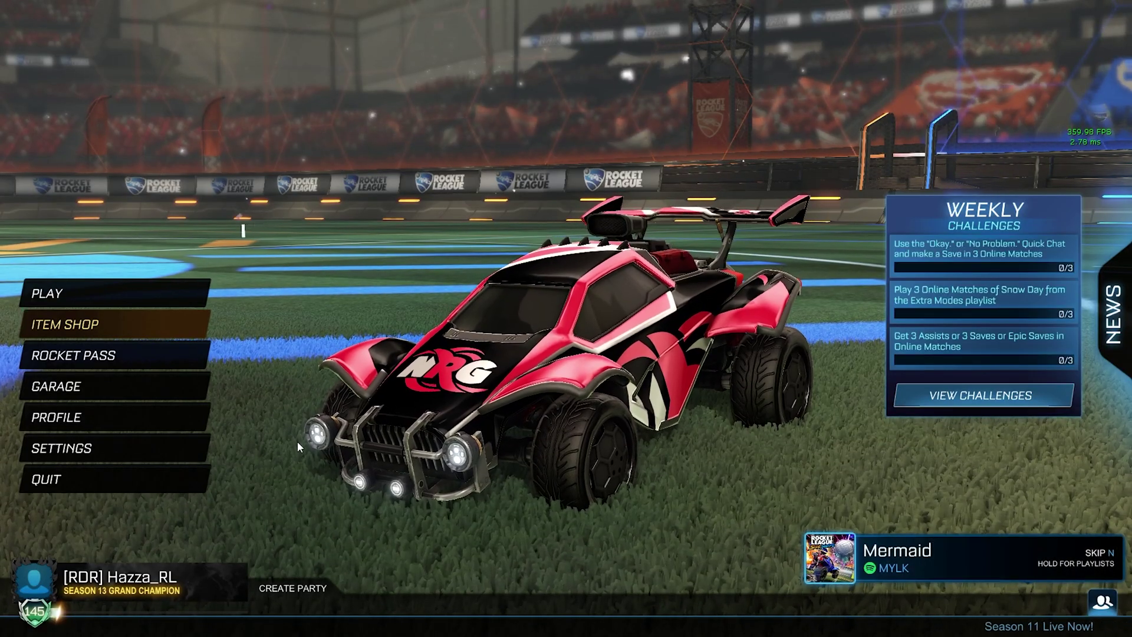
click(147, 289)
click(176, 340)
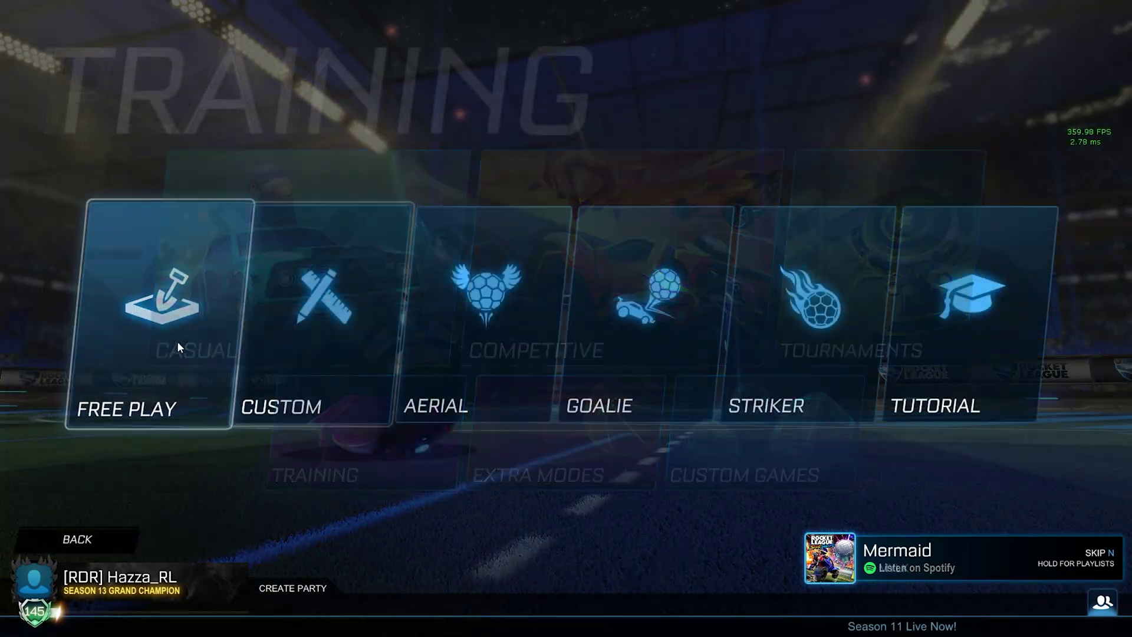
click(177, 341)
click(450, 402)
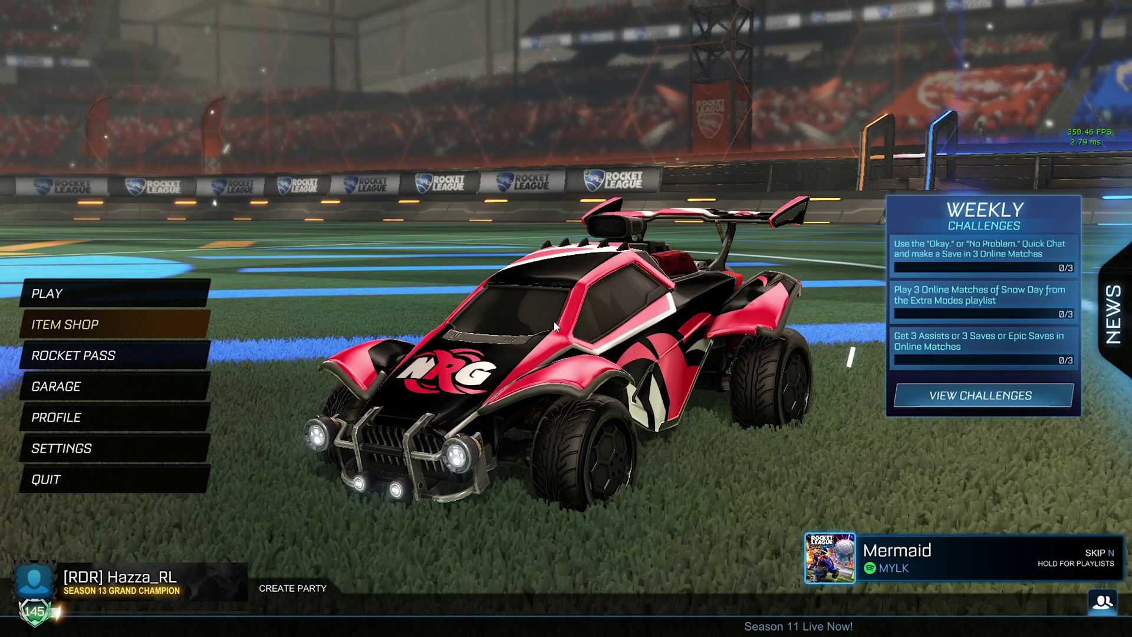
- Reopen the AlphaConsole cosmetics and view the list of available avatar textures
key(F5)
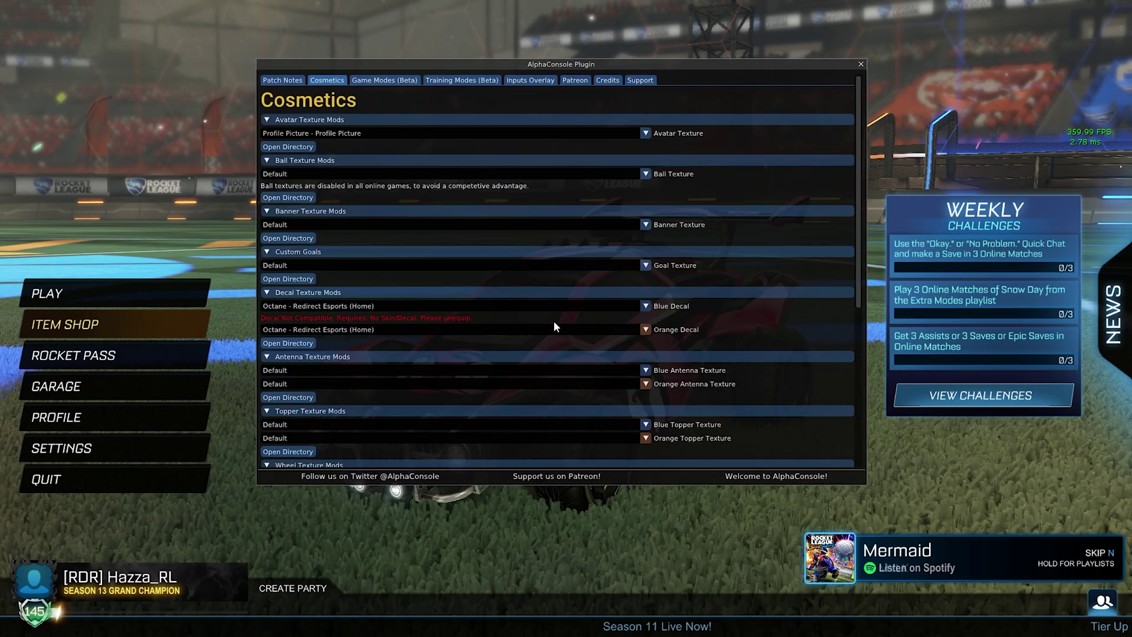
click(318, 133)
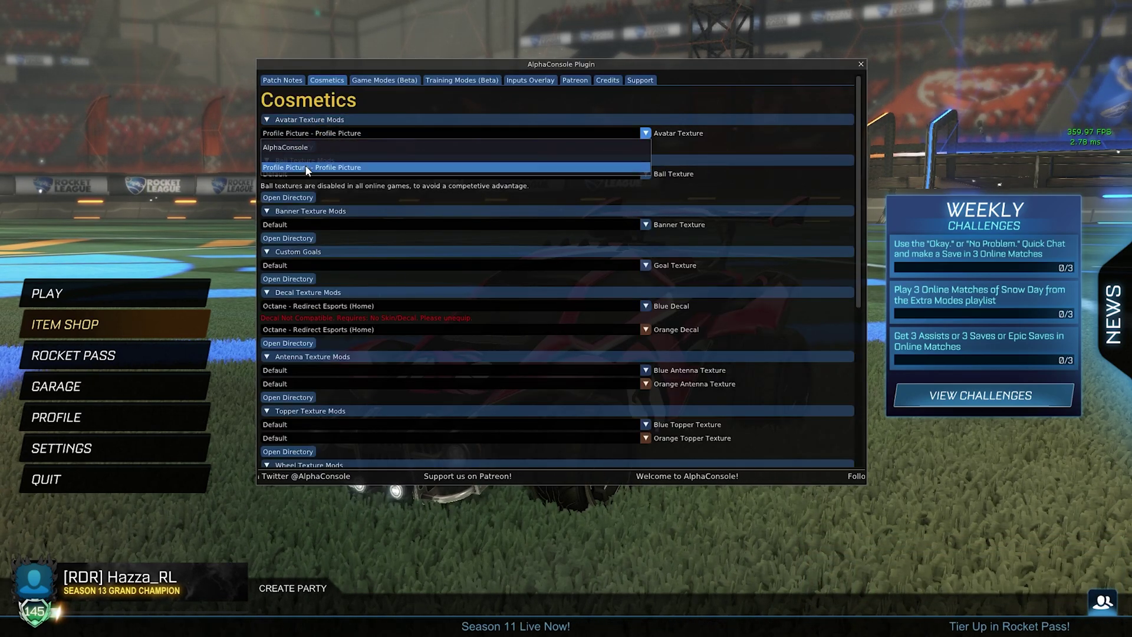
click(305, 146)
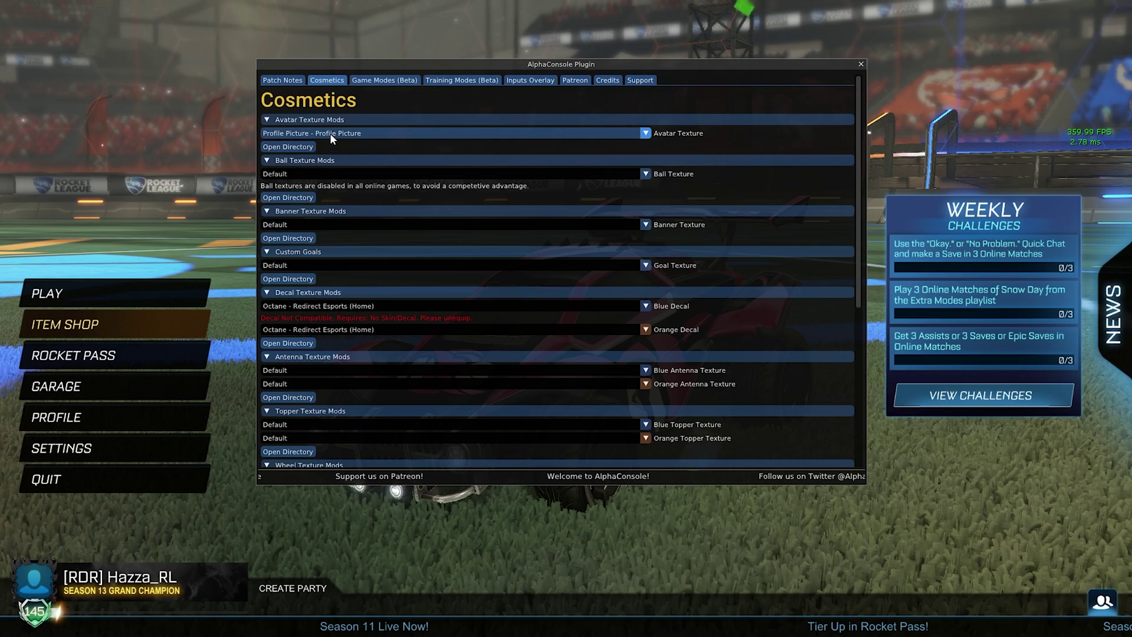
- Duplicate Profile Picture.json in the AvatarTextures folder and open the copy in Notepad
click(288, 147)
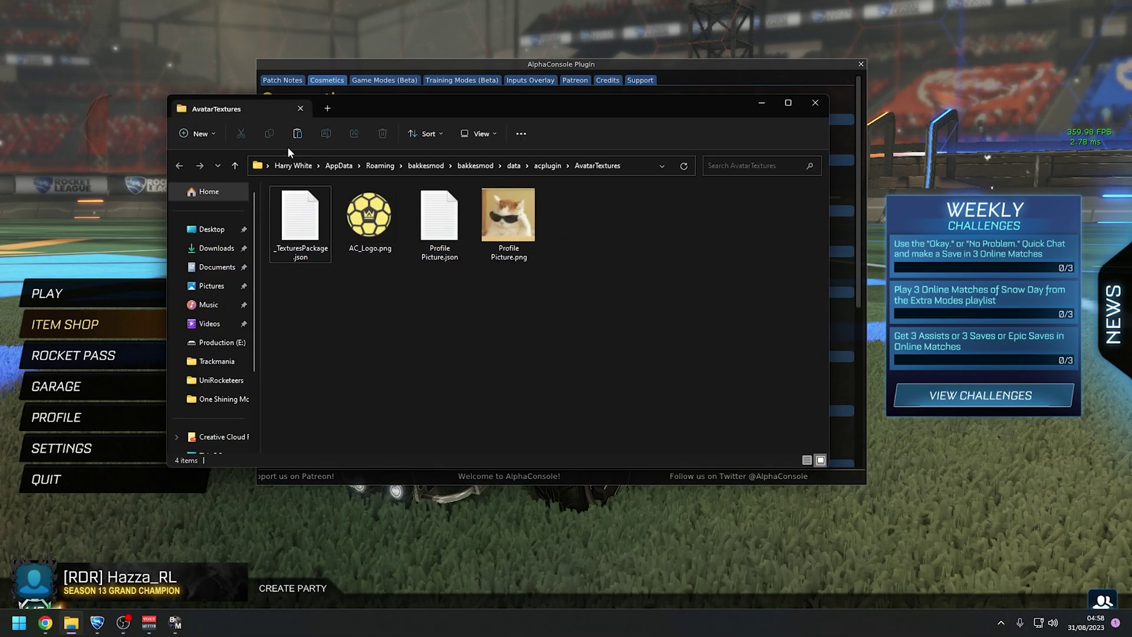
click(453, 230)
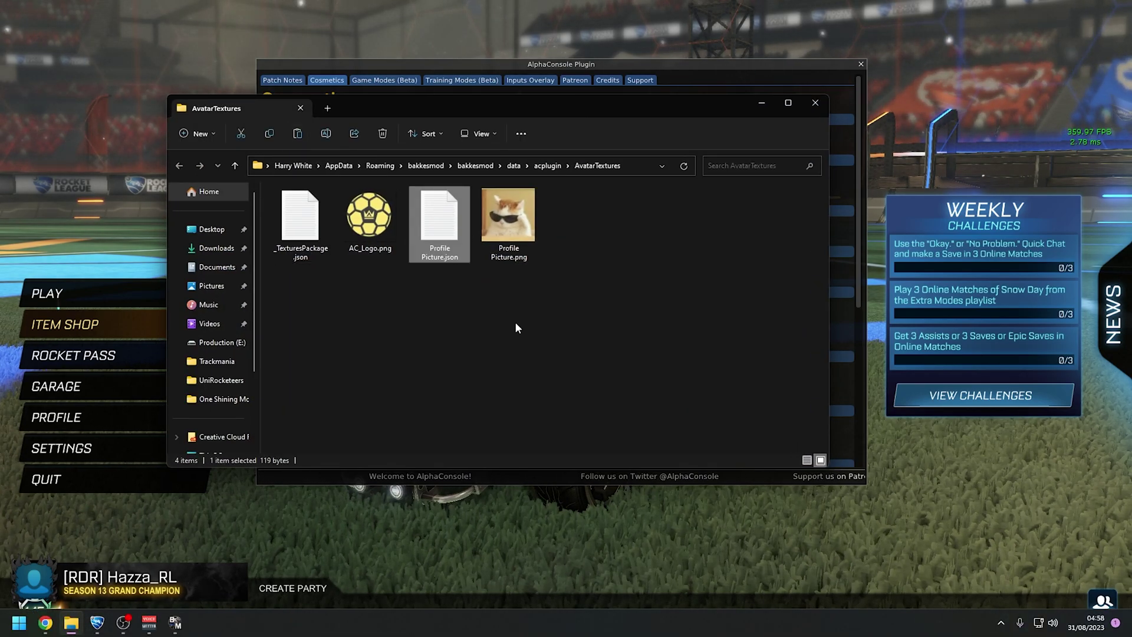
key(ctrl+v)
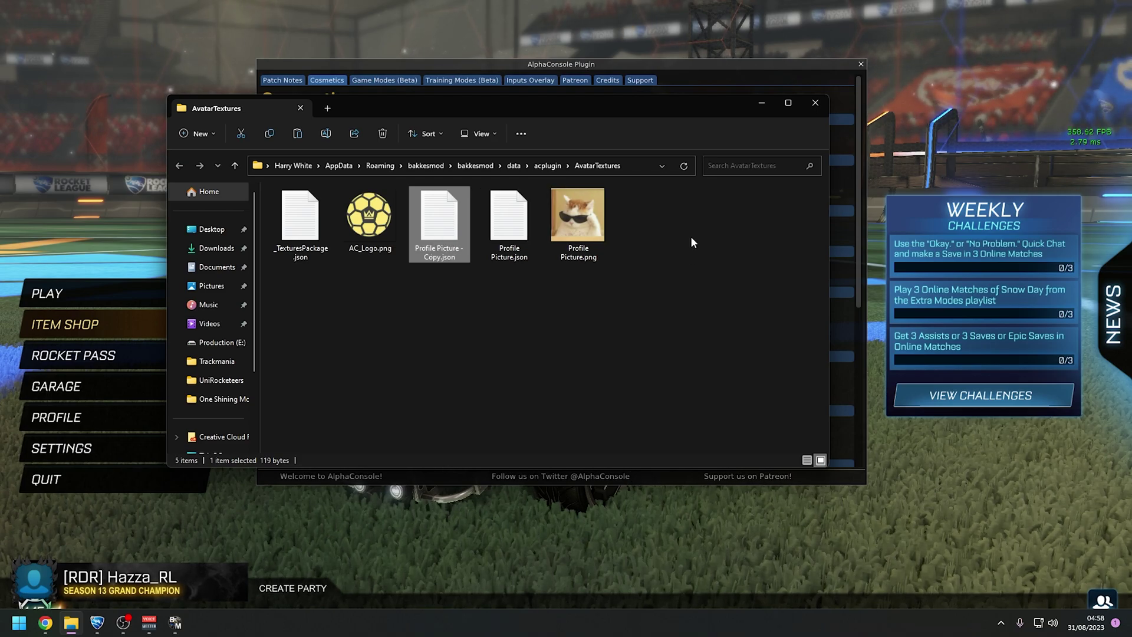
double_click(430, 233)
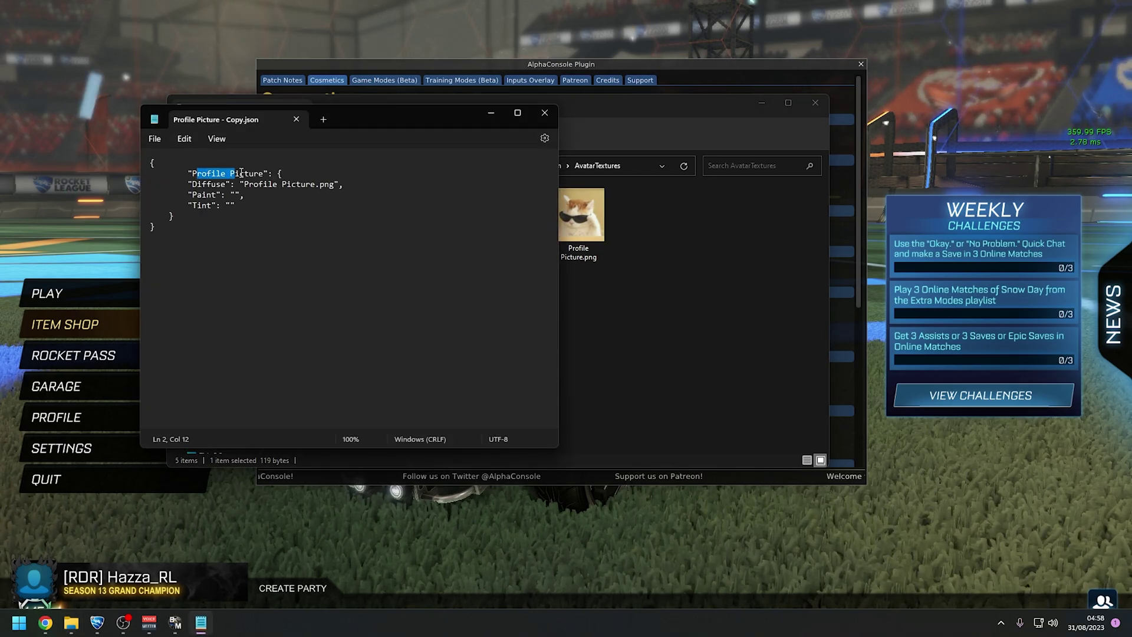
- Close and delete the copy of Profile Picture.json, and close the AvatarTextures folder
click(544, 112)
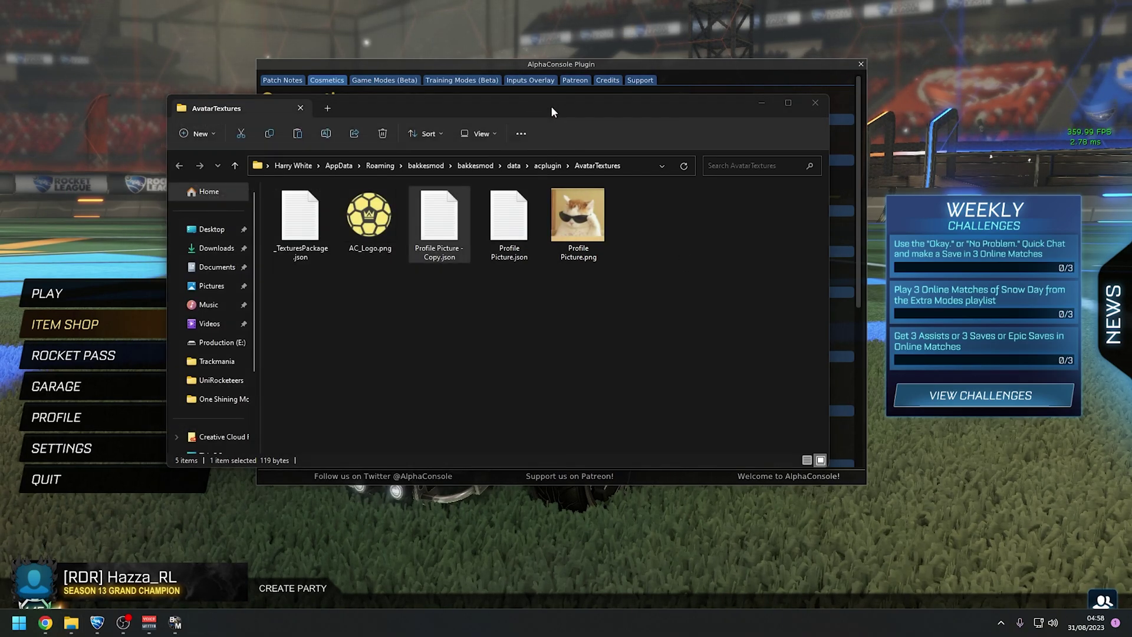
key(Delete)
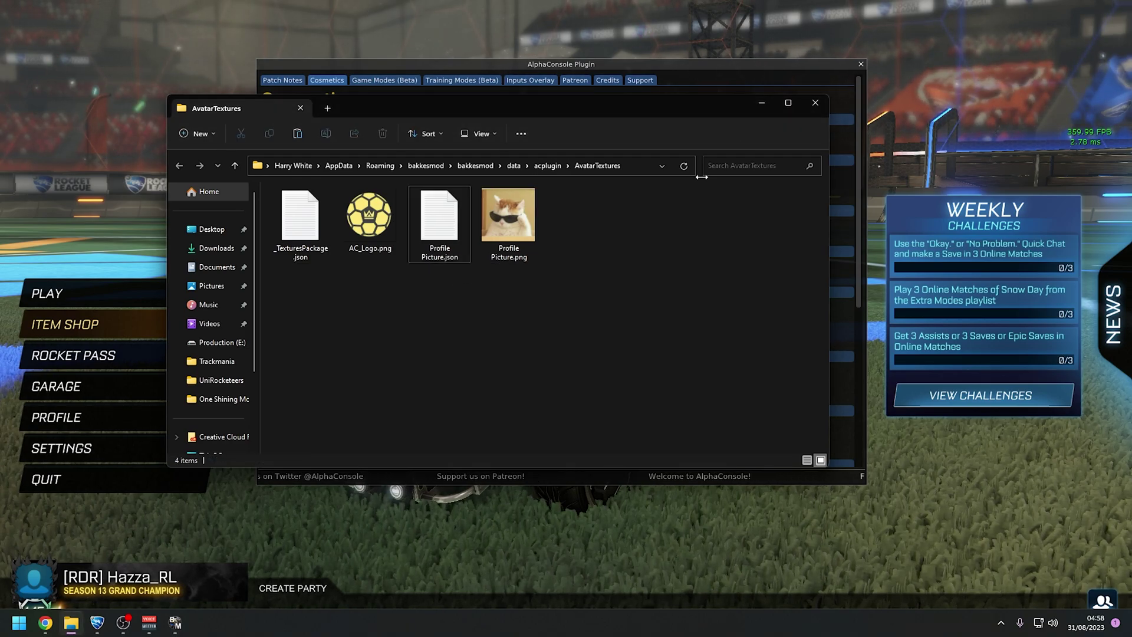
click(817, 109)
- Look through the avatar texture choices in the AlphaConsole cosmetics once more
click(293, 134)
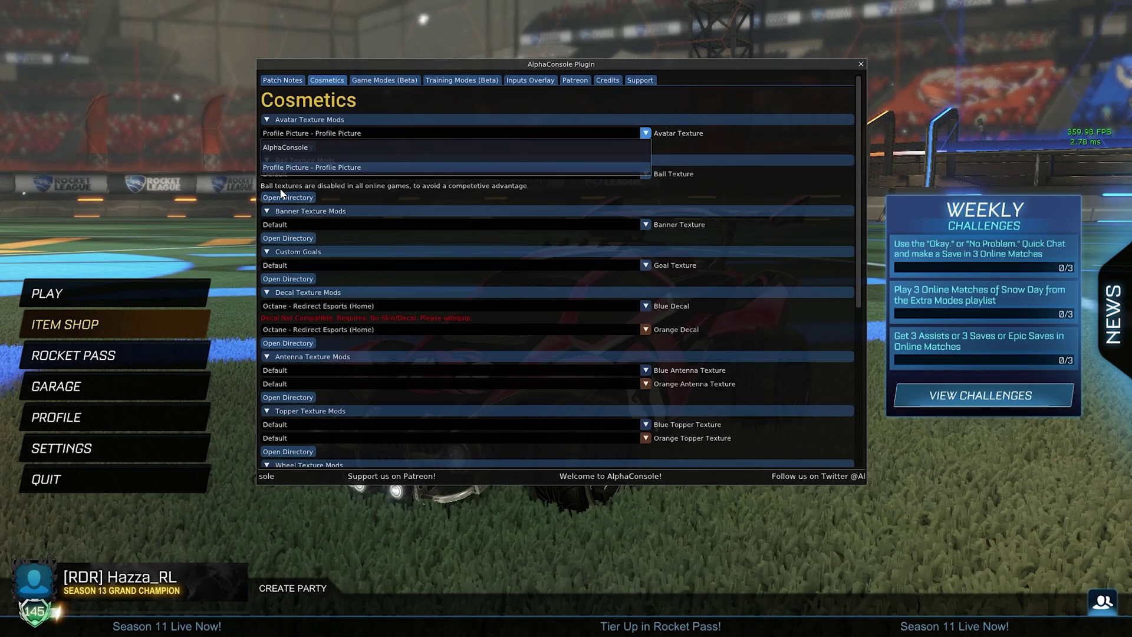
click(293, 146)
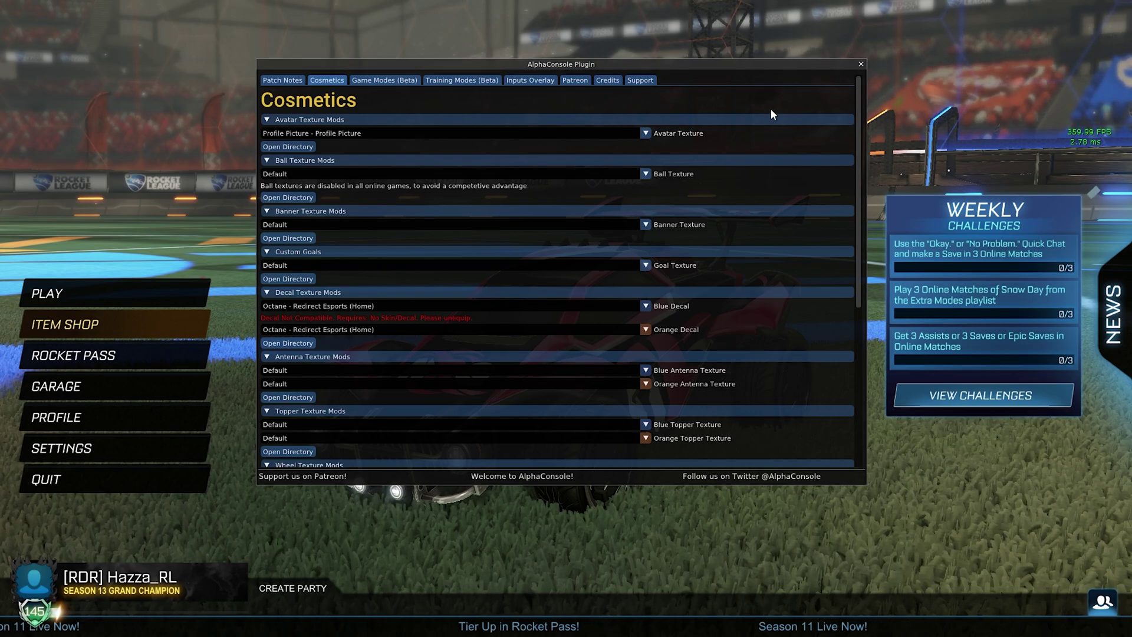
key(F2)
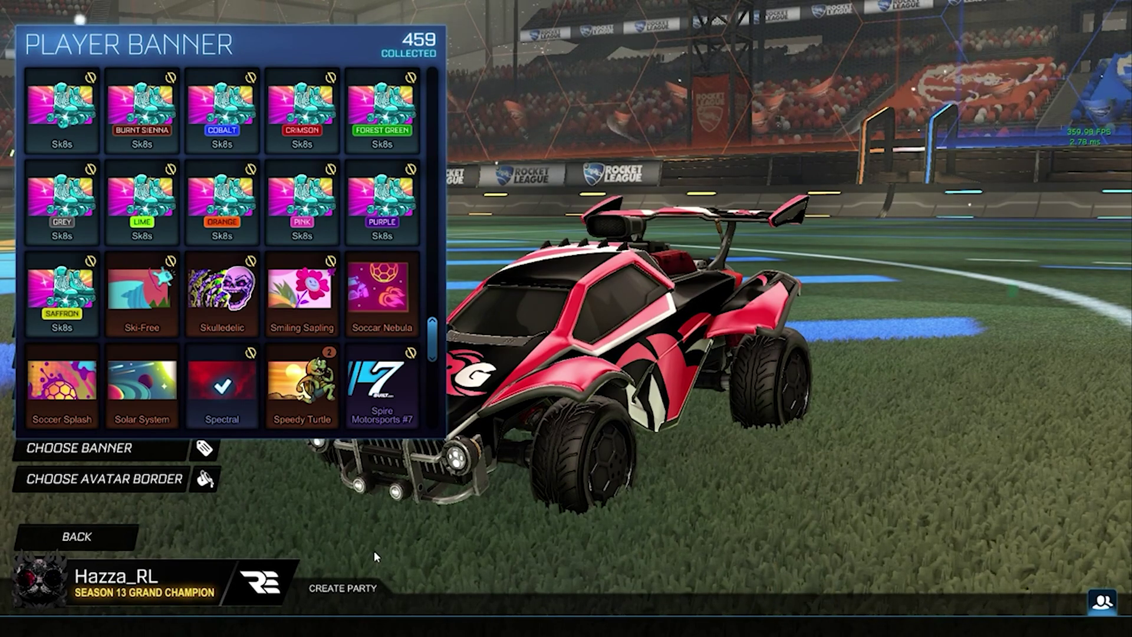
- Enable item mods in the BakkesMod item settings and return to the game's main menu
key(F2)
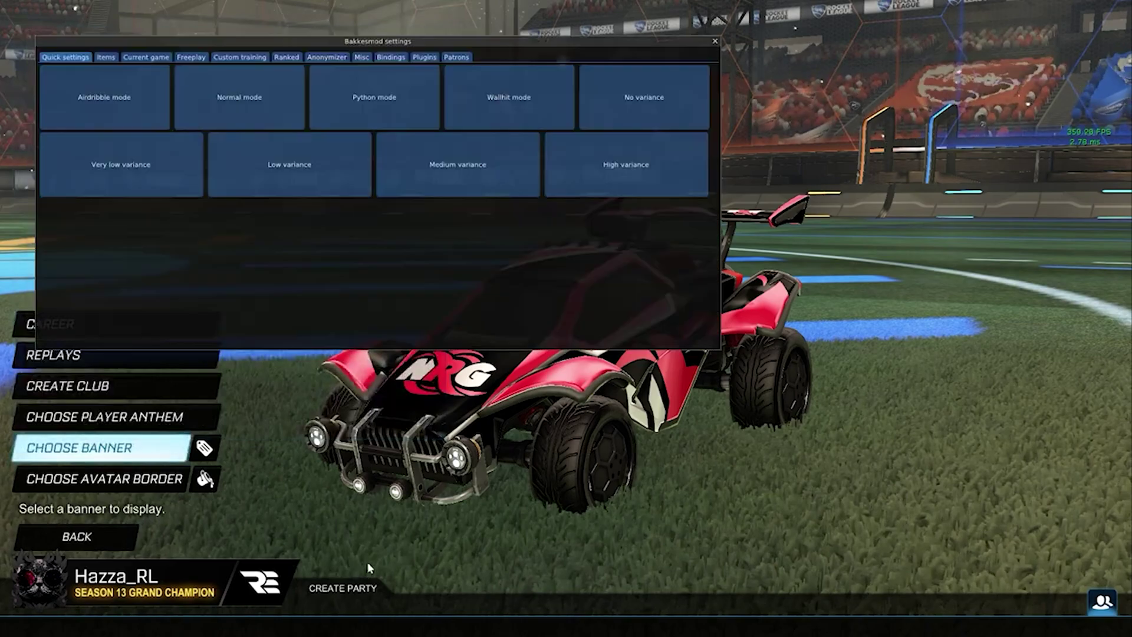
click(107, 57)
drag(109, 57, 245, 68)
click(286, 56)
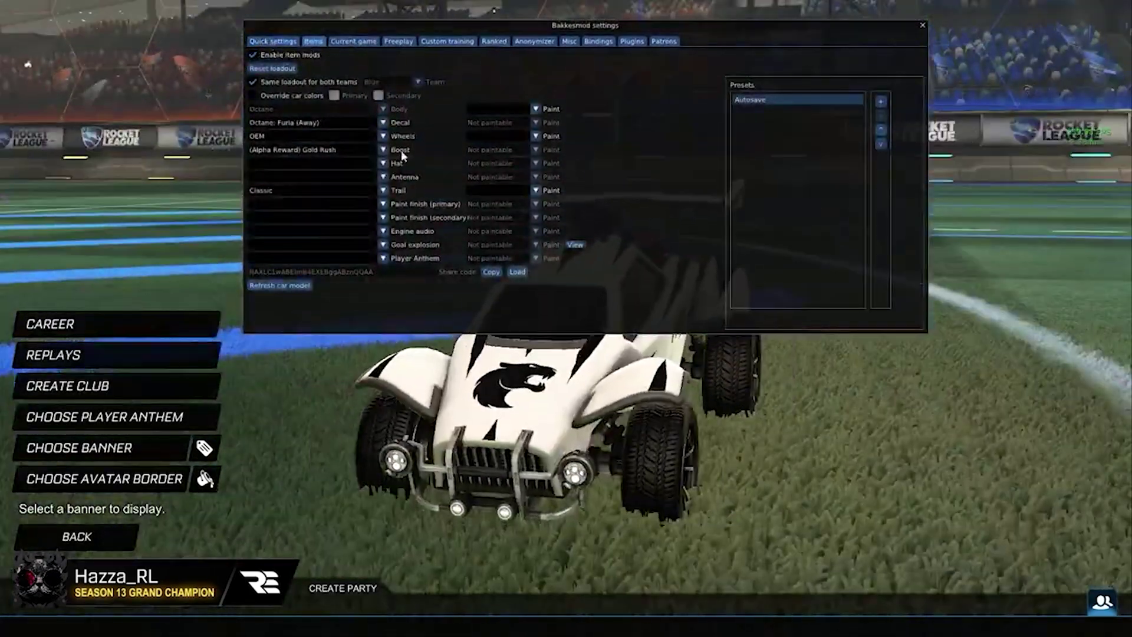
key(Escape)
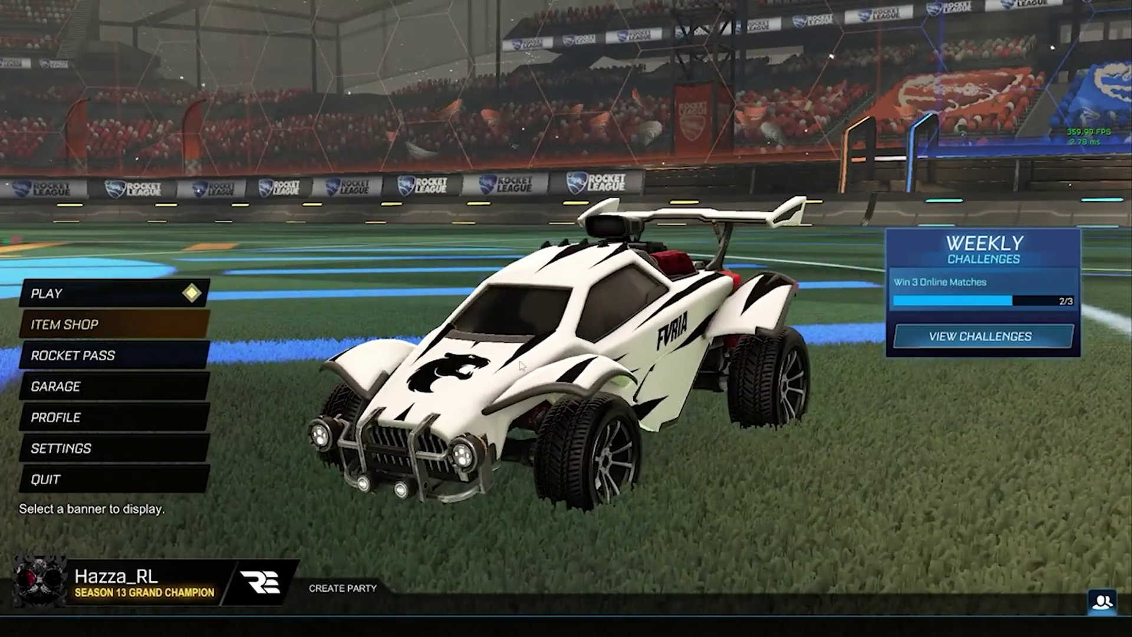
- Turn item mods back off in the BakkesMod settings and close them
key(F2)
click(251, 51)
key(Escape)
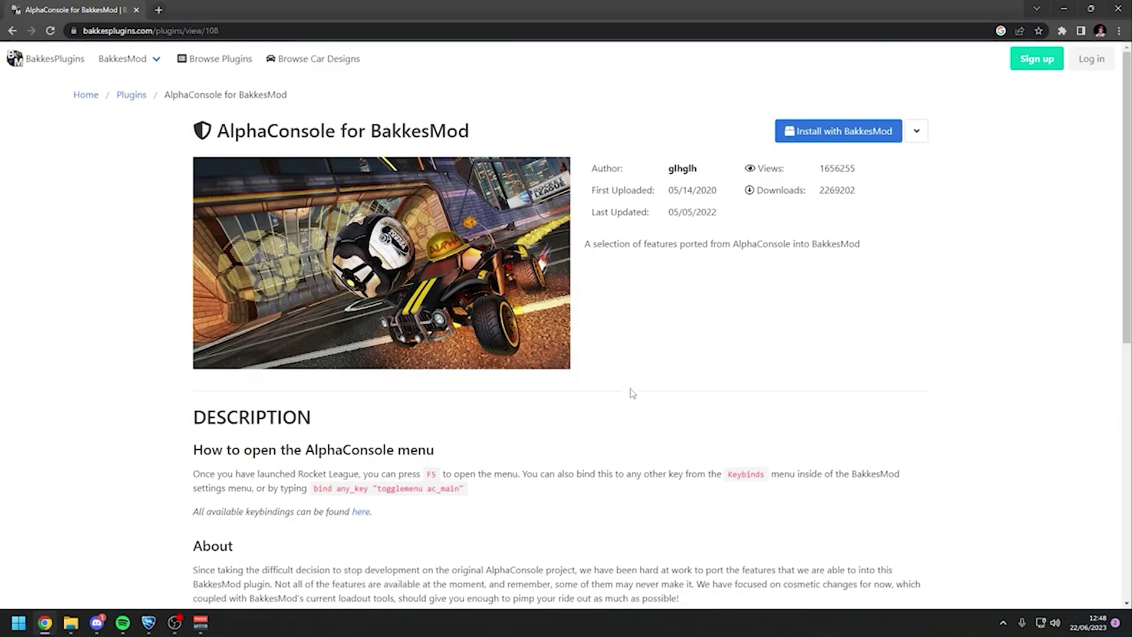
click(824, 147)
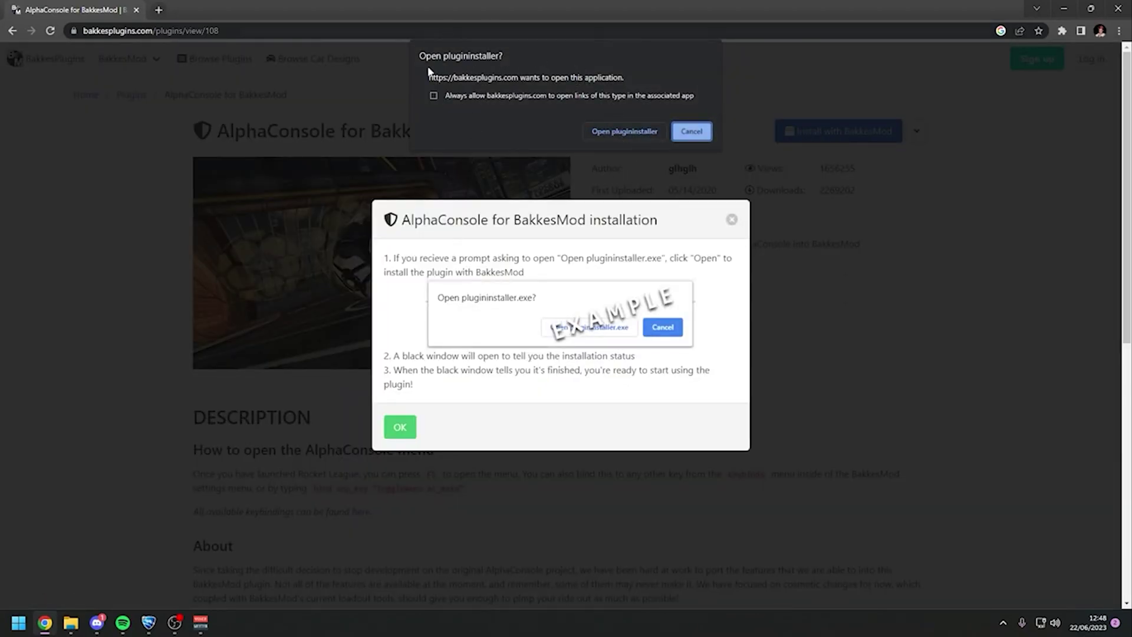
click(690, 132)
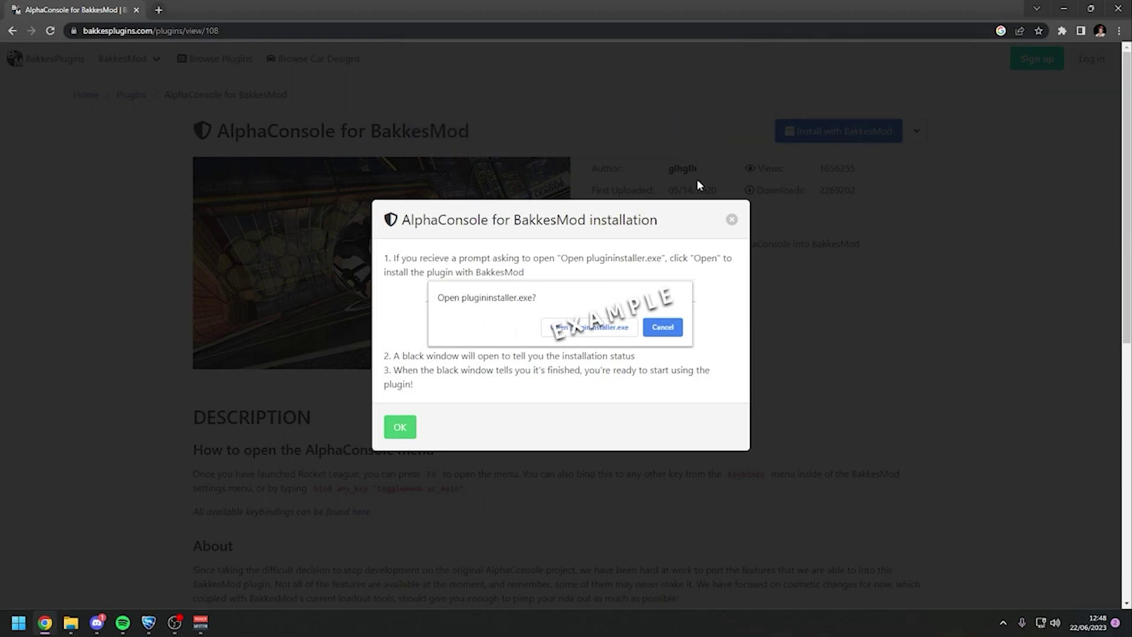
click(732, 220)
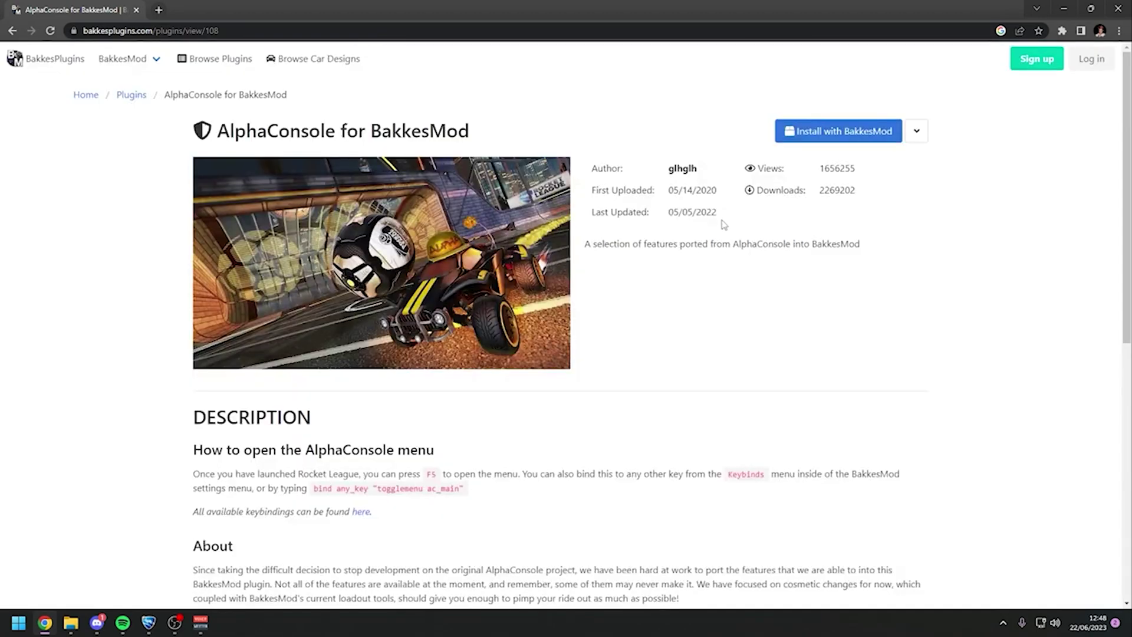
- Download the AlphaConsole plugin files as acplugin.zip from the BakkesPlugins page and show the archive in its folder
click(920, 137)
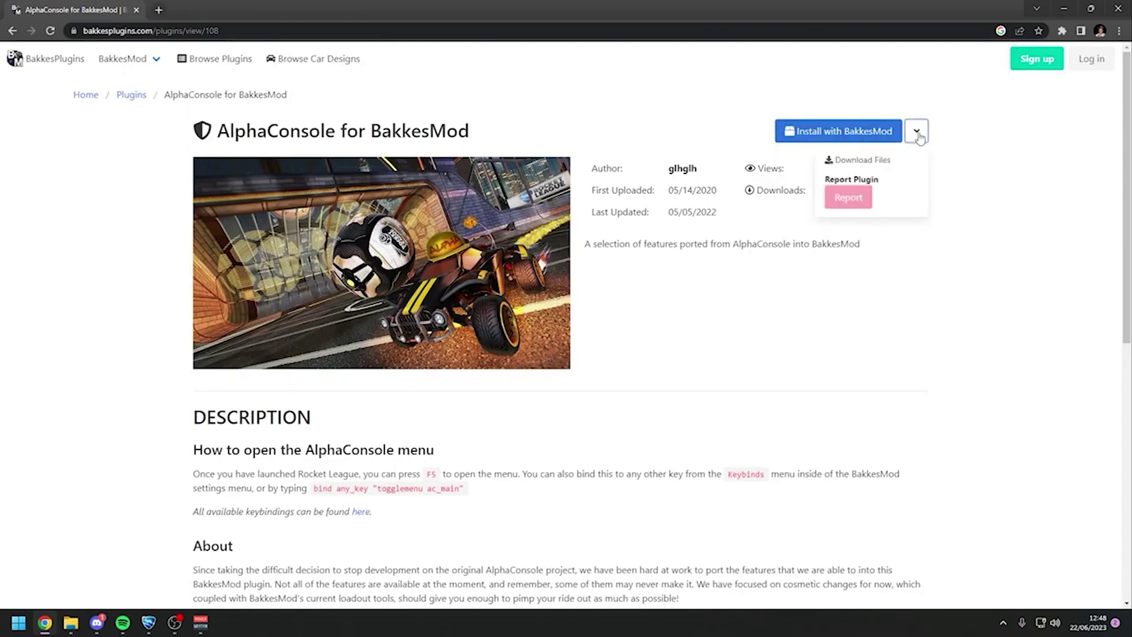
click(877, 162)
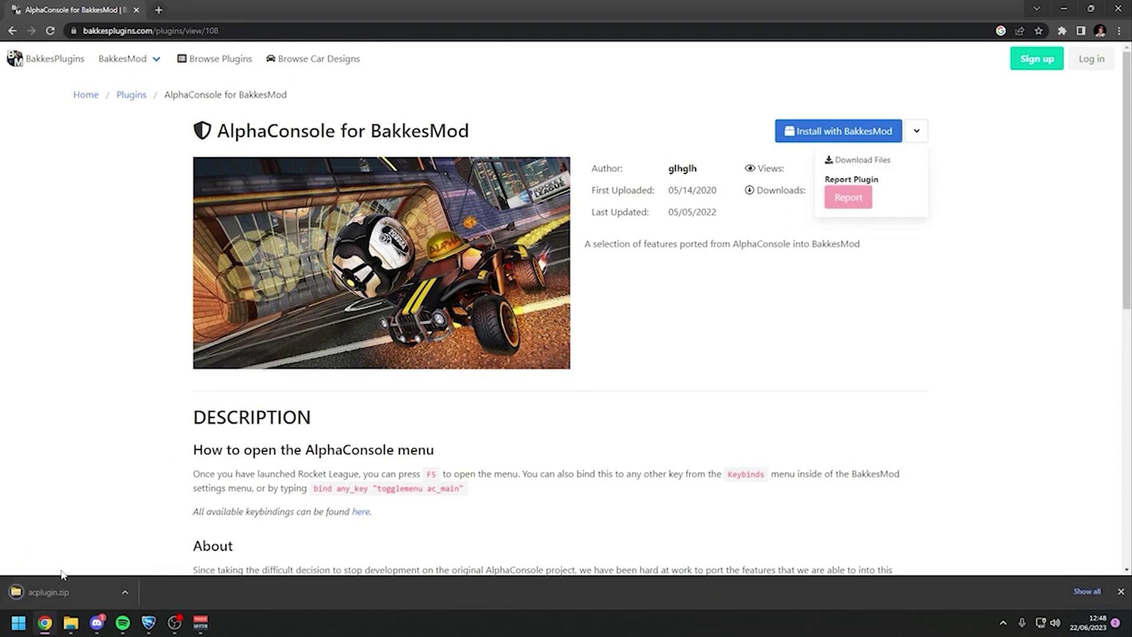
right_click(62, 591)
click(101, 556)
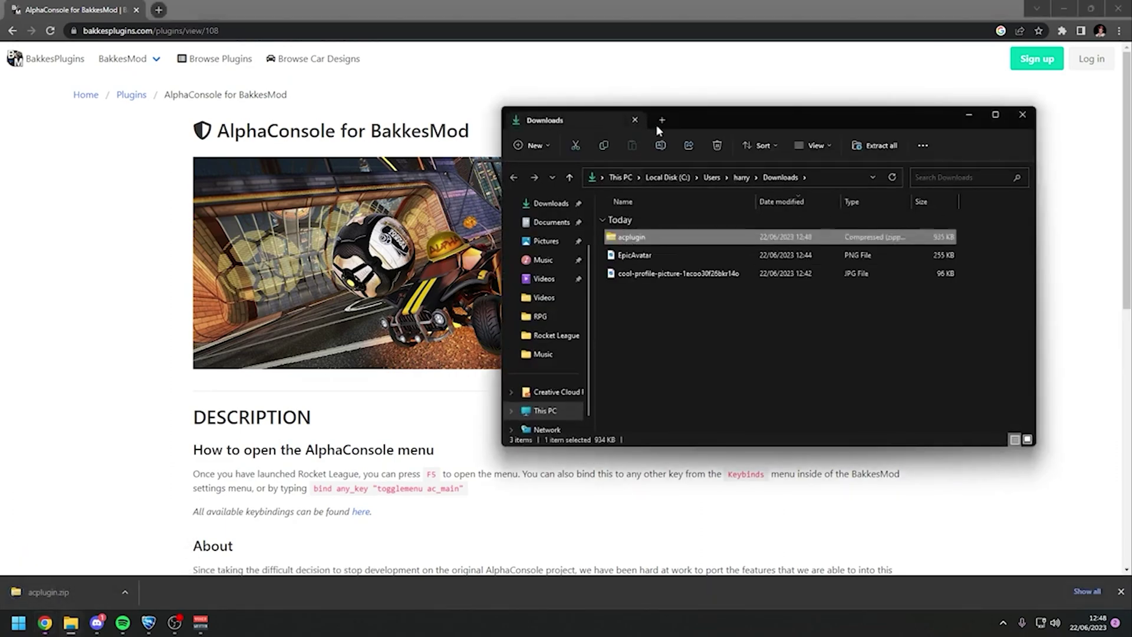
- Extract the acplugin archive into its own folder inside Downloads
drag(656, 125, 414, 146)
right_click(376, 253)
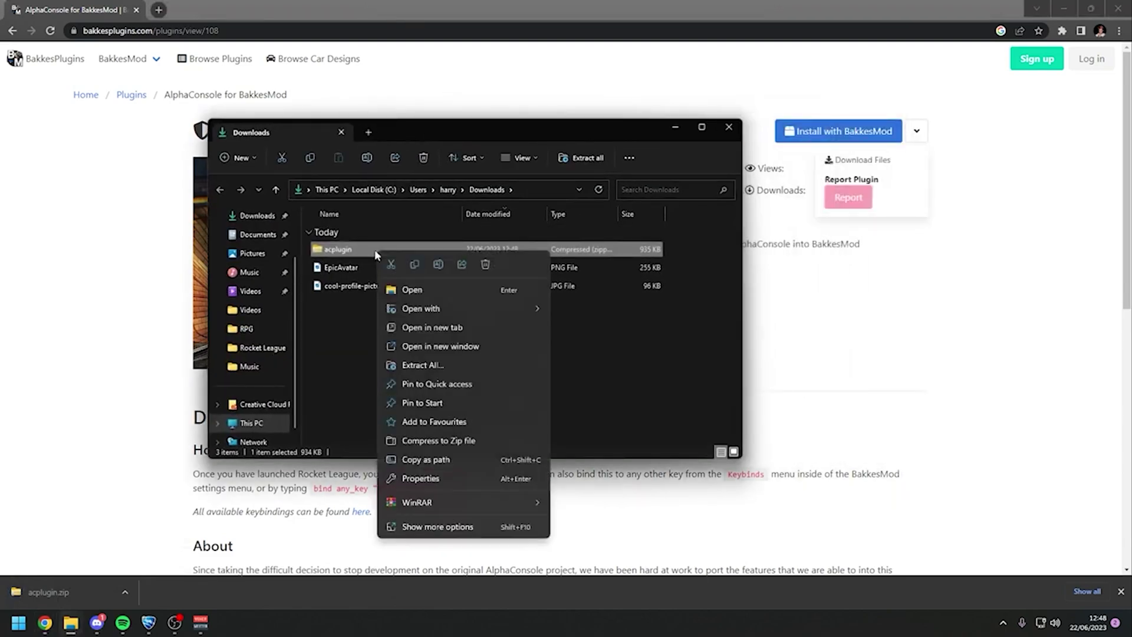
click(413, 363)
click(684, 423)
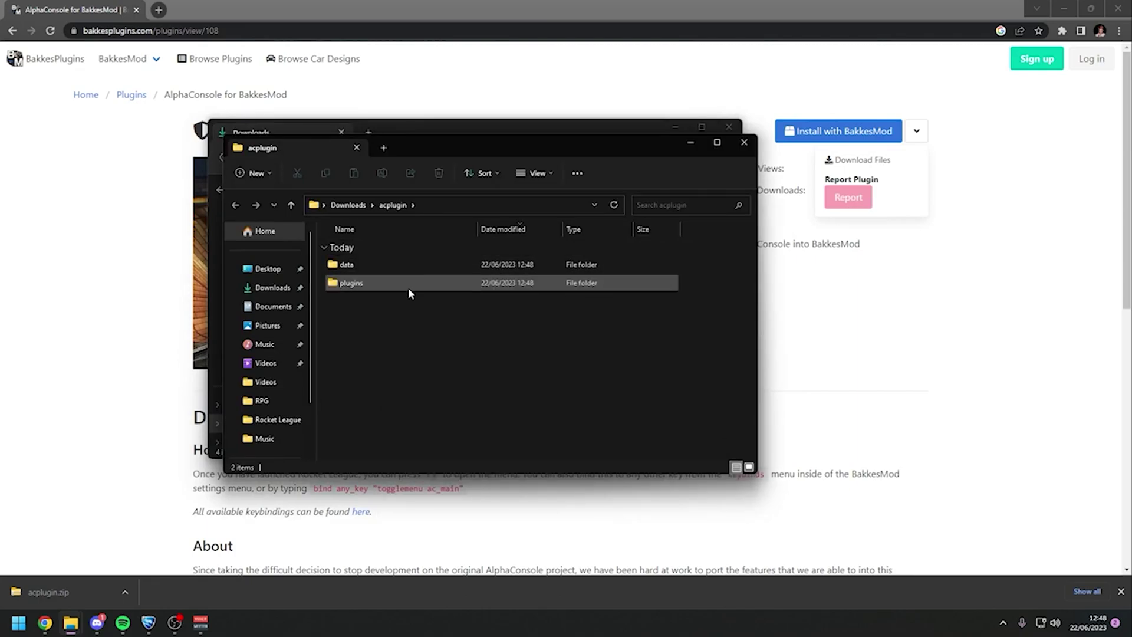
- Open the BakkesMod folder from the BakkesMod injector and arrange it beside the extracted acplugin folder
drag(451, 148, 384, 136)
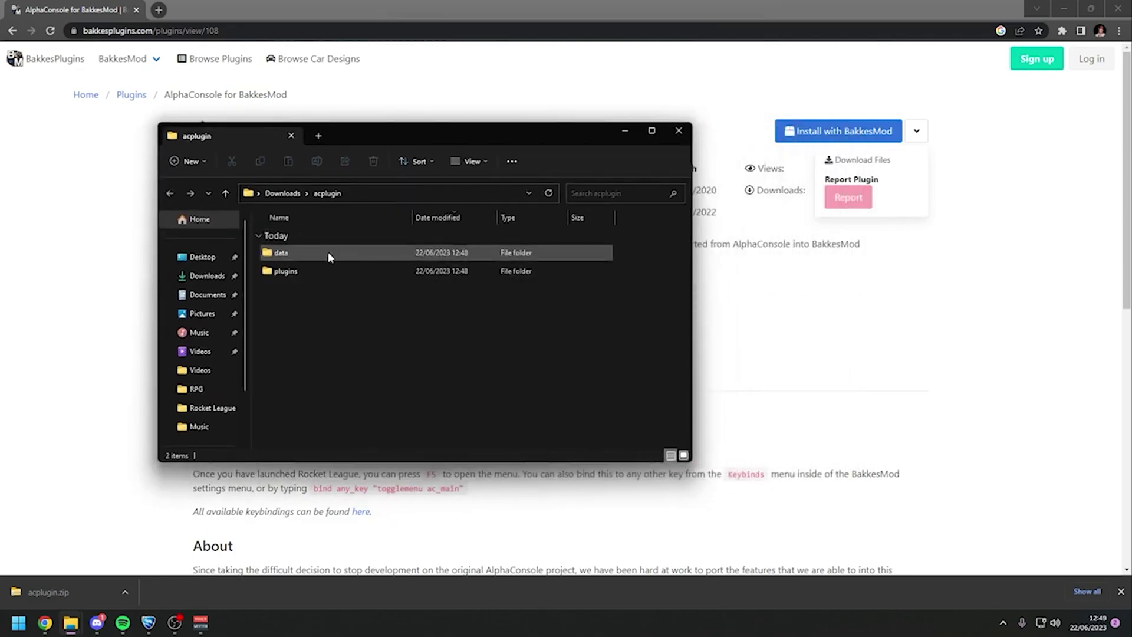
click(1002, 622)
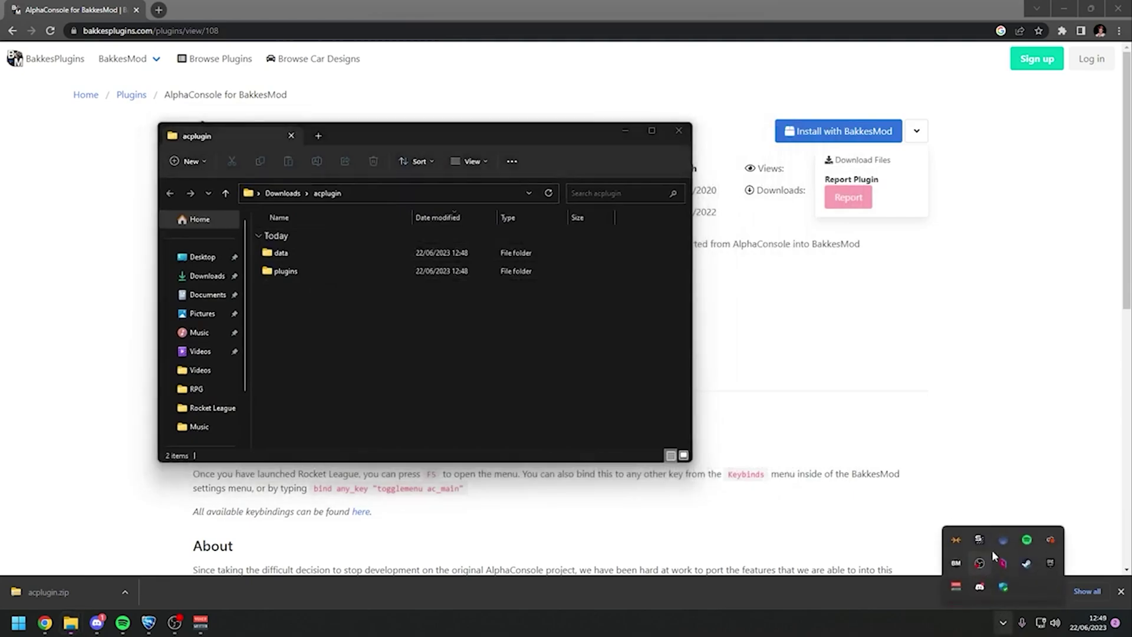
click(1027, 543)
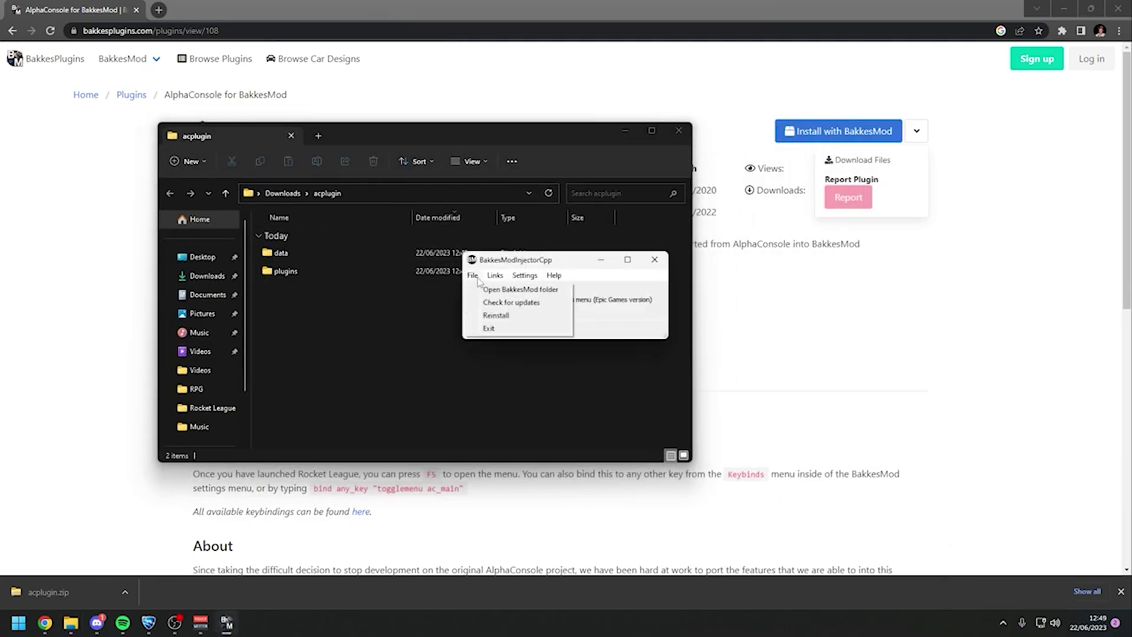
click(482, 291)
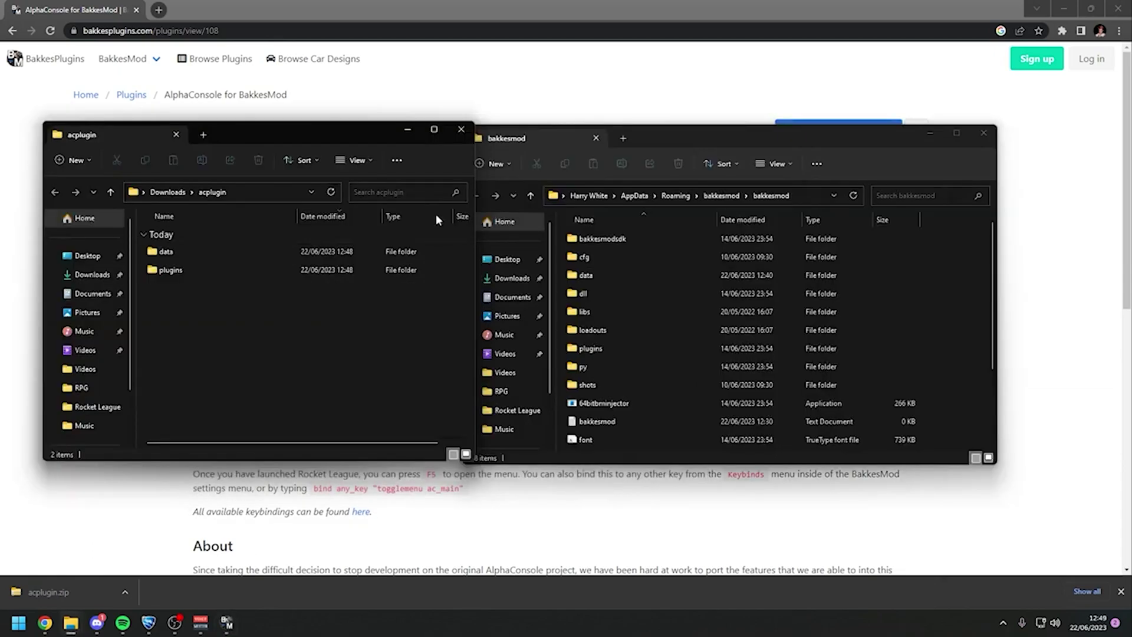
drag(346, 136, 345, 145)
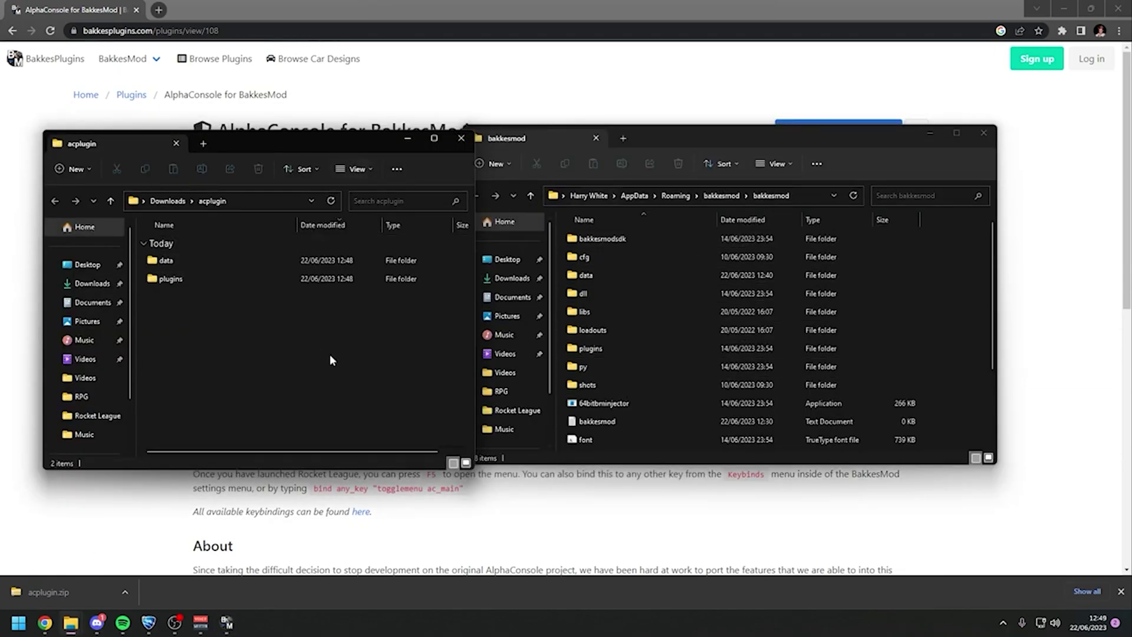
- Move the extracted data and plugins folders into the bakkesmod folder, skipping files that already exist there
drag(329, 353, 560, 281)
drag(222, 177, 275, 179)
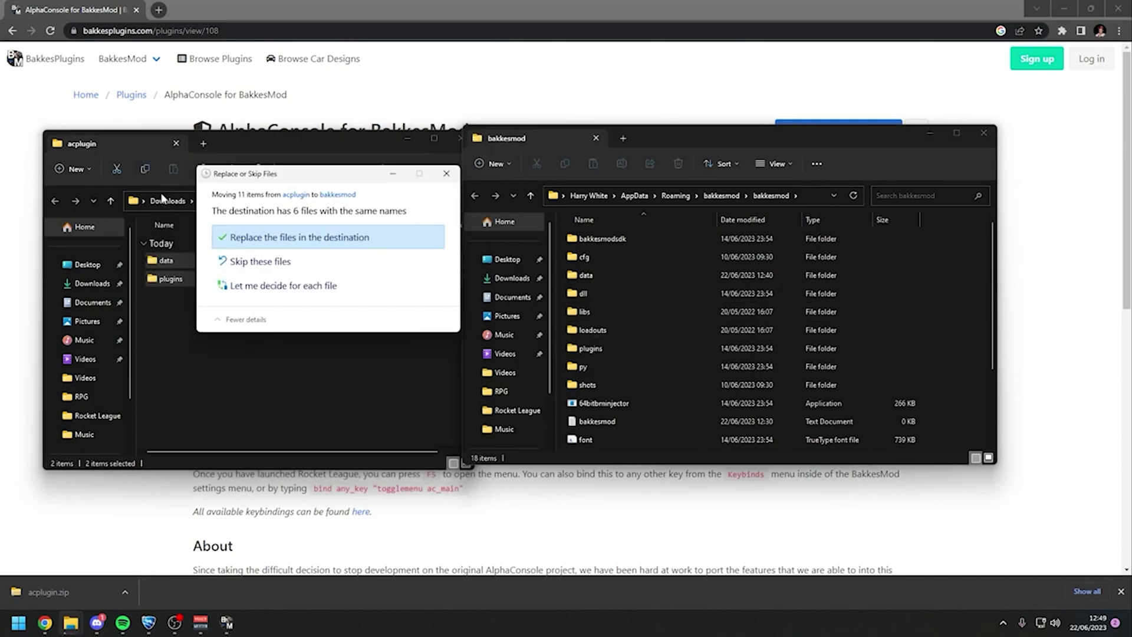
click(260, 261)
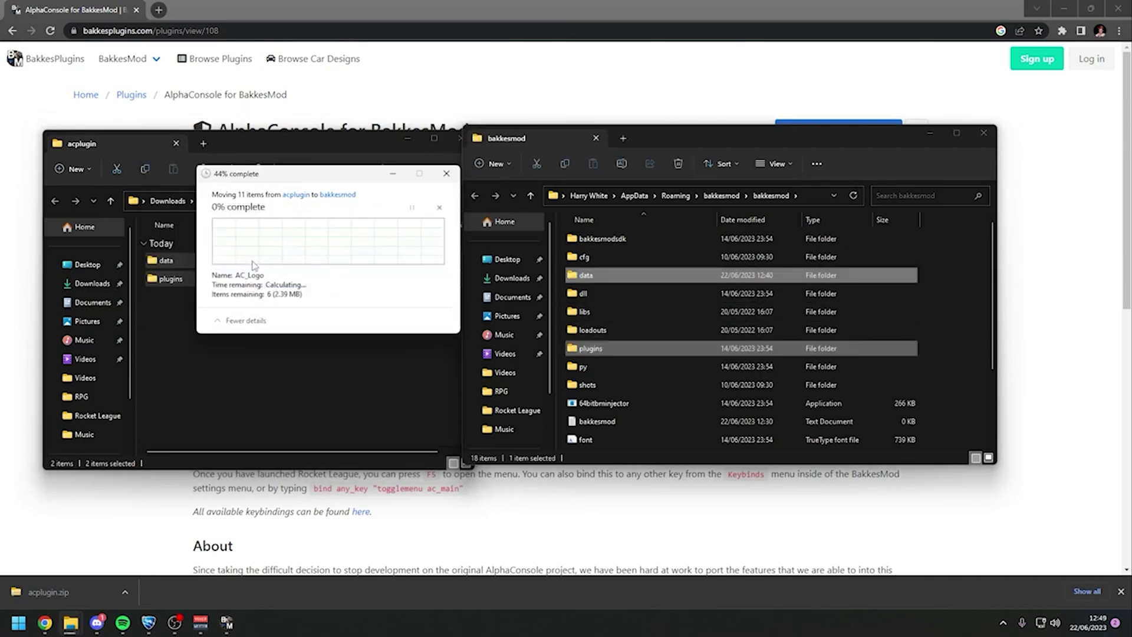
click(222, 262)
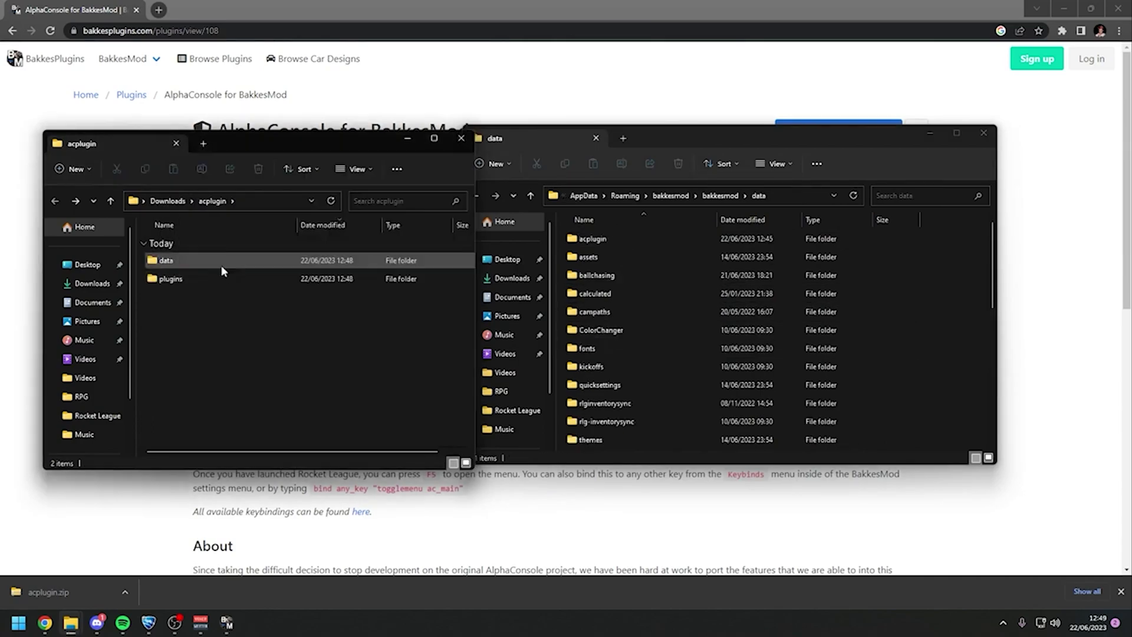
- Close the acplugin and BakkesMod folder windows and switch back to Rocket League
click(460, 140)
click(595, 138)
click(174, 622)
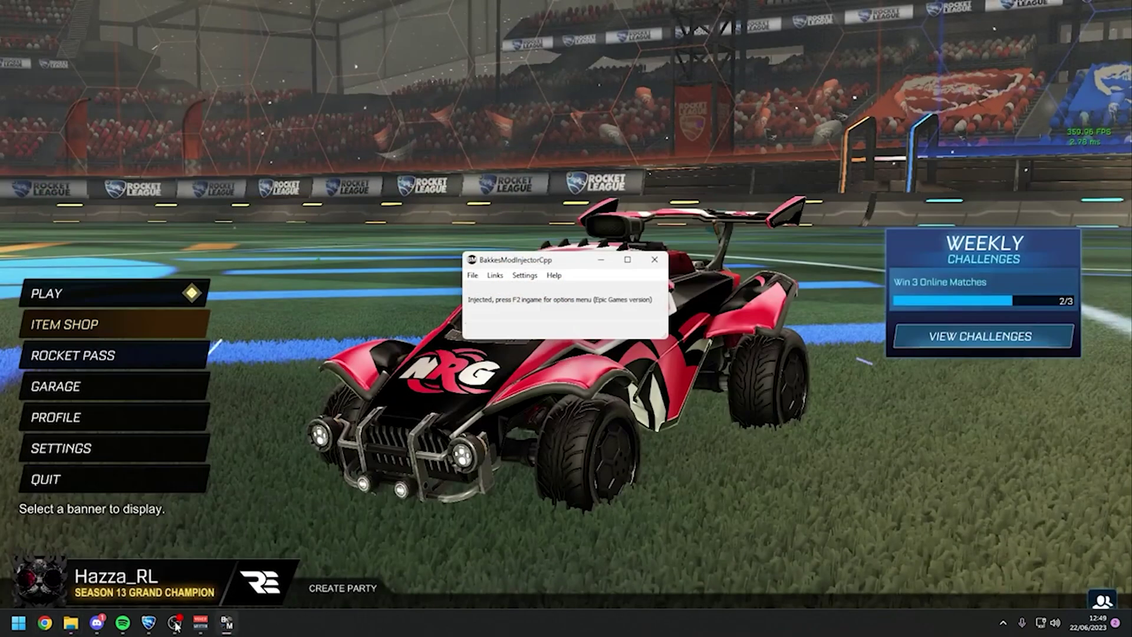
click(334, 469)
- Run "plugin reload acplugin" in the BakkesMod console and close the console
key(F6)
text(plugin reload acplugin)
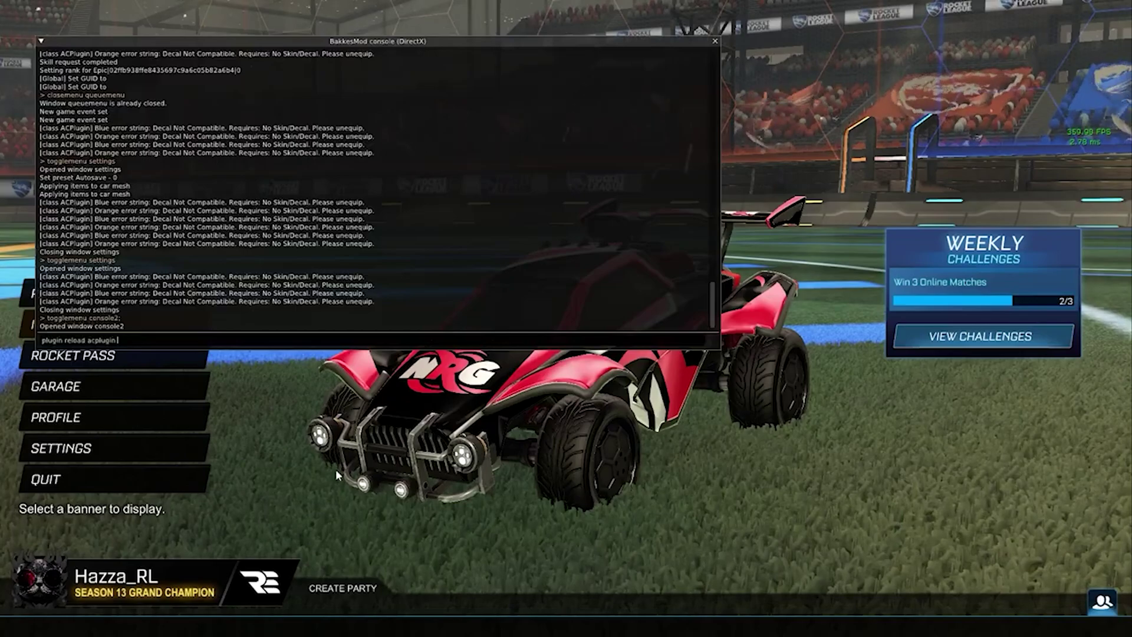
key(Return)
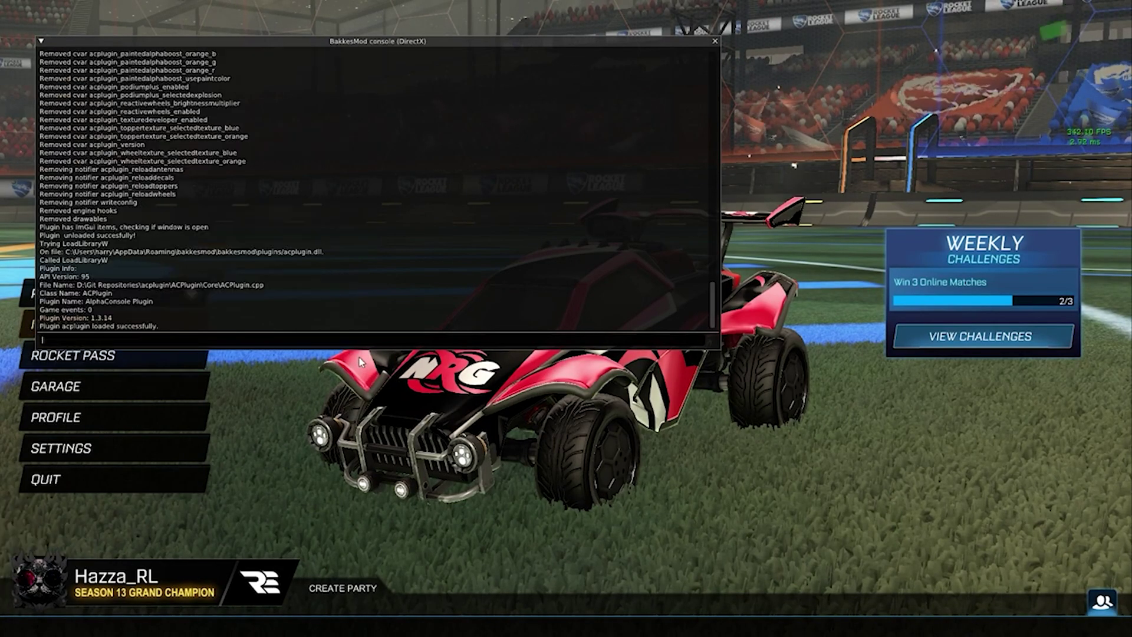
key(F6)
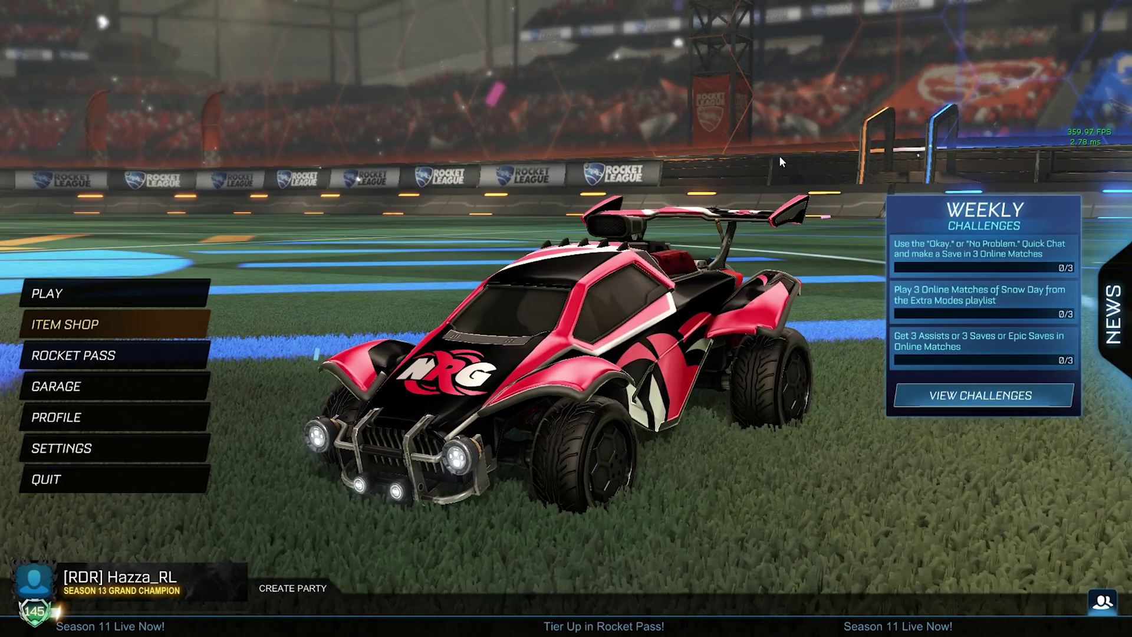